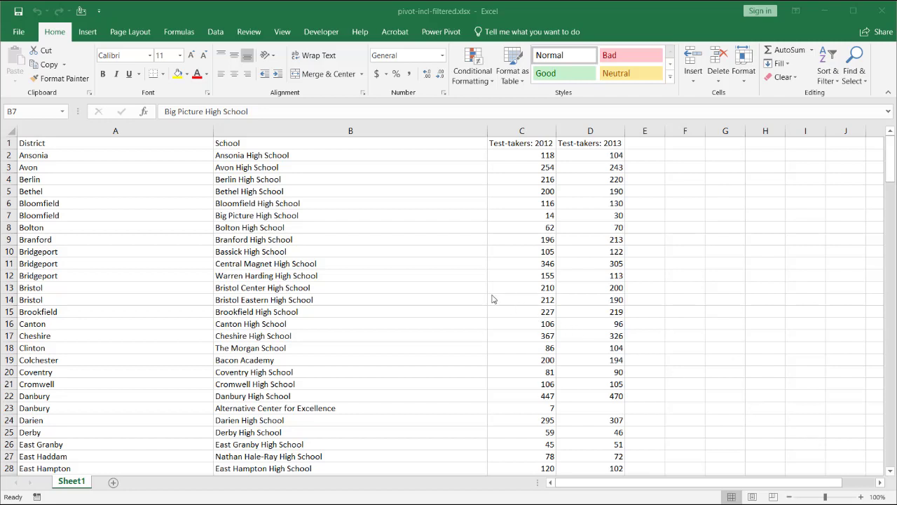
Step: Create a PivotTable from the test-taker data on a new worksheet
{"action": "left_click", "coordinate": [411, 258]}
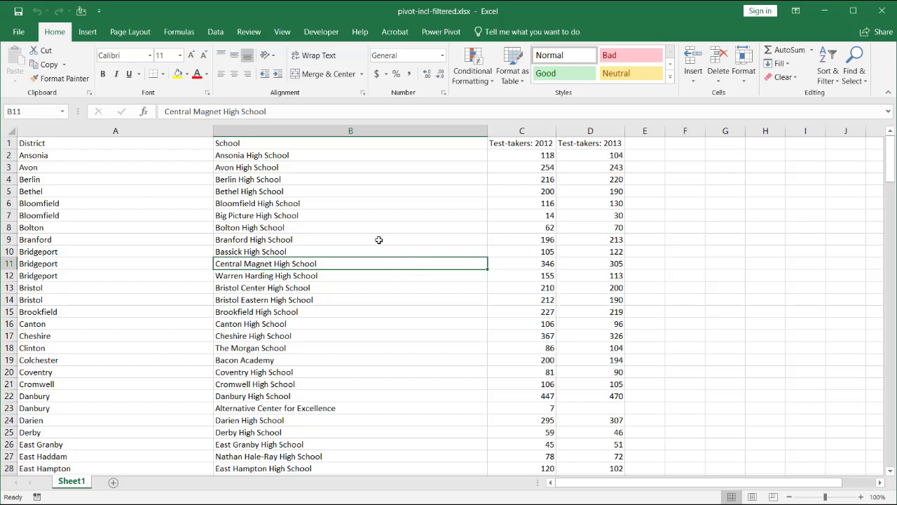
{"action": "left_click", "coordinate": [88, 33]}
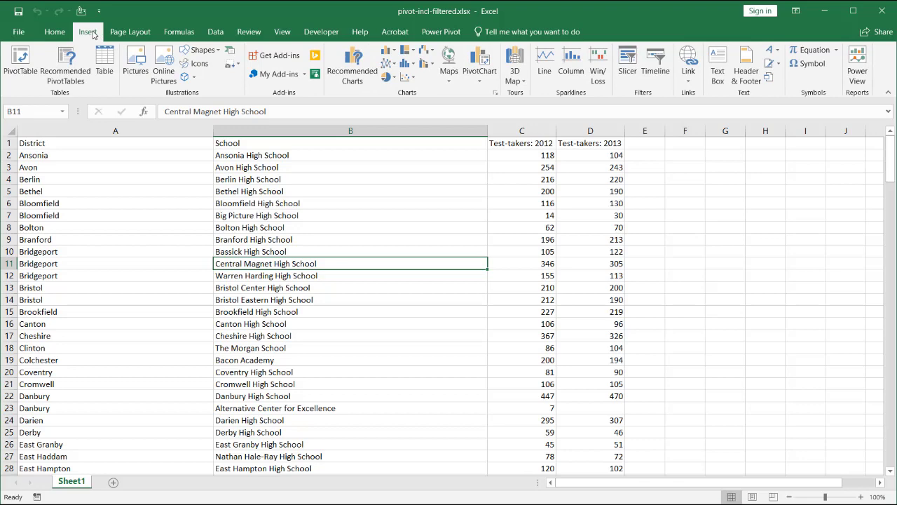
{"action": "left_click", "coordinate": [22, 59]}
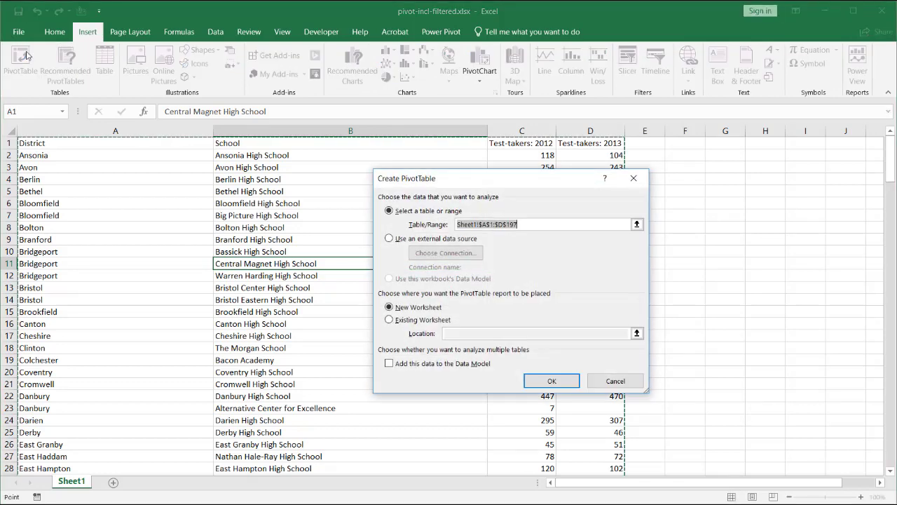
{"action": "left_click", "coordinate": [553, 379]}
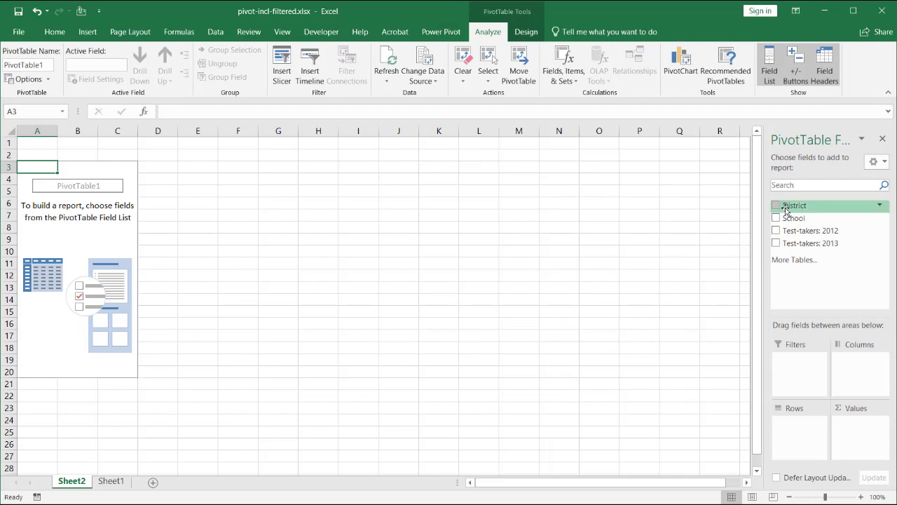
Step: Put District in Rows and add Test-takers: 2013 to Values twice
{"action": "left_click_drag", "start_coordinate": [786, 206], "coordinate": [805, 417]}
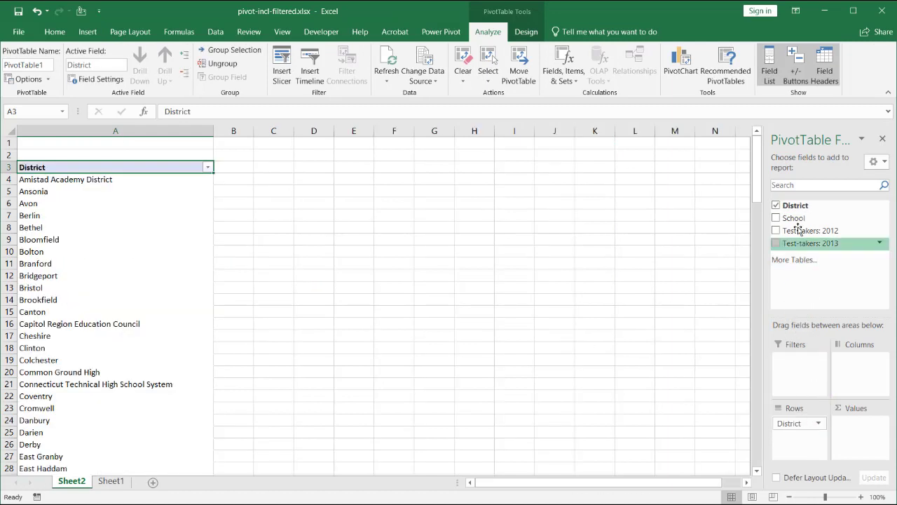
{"action": "left_click_drag", "start_coordinate": [795, 242], "coordinate": [849, 424]}
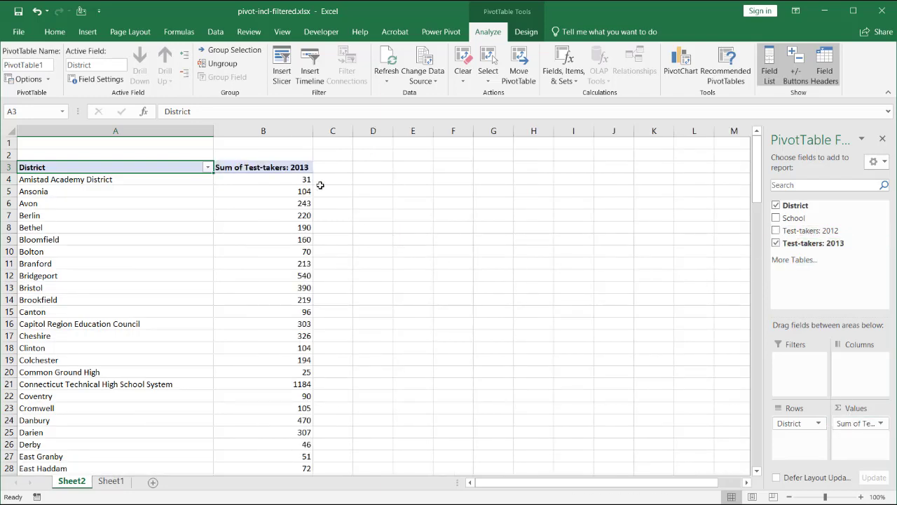
{"action": "left_click_drag", "start_coordinate": [785, 249], "coordinate": [857, 453]}
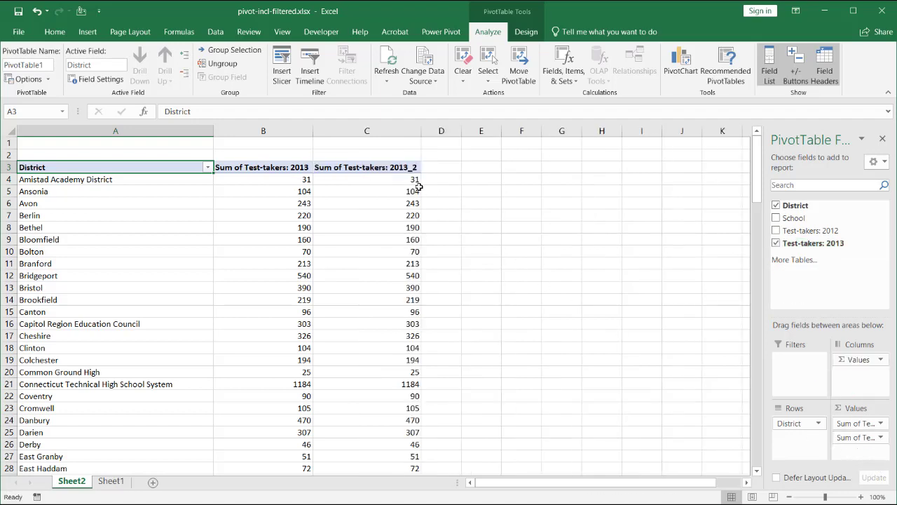
{"action": "mouse_move", "coordinate": [386, 180]}
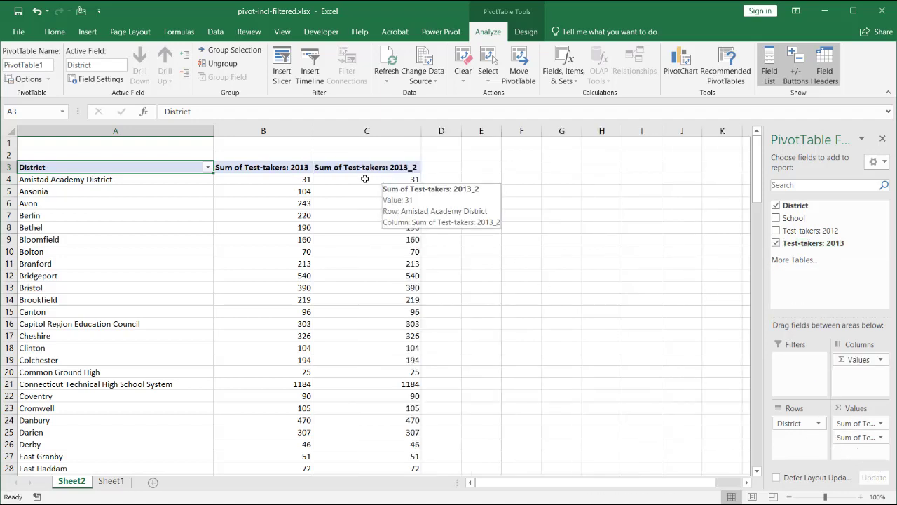
{"action": "left_click", "coordinate": [360, 180]}
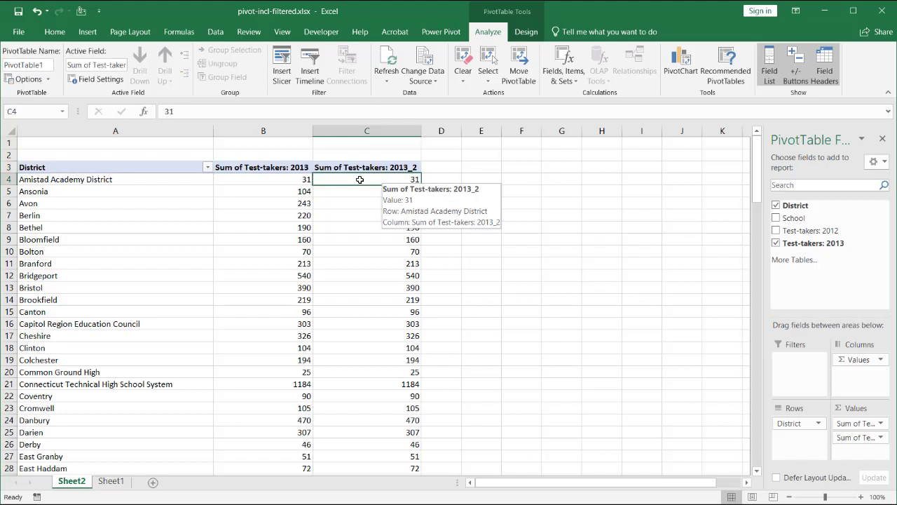
Step: Show the second 2013 values column as % of Grand Total
{"action": "right_click", "coordinate": [359, 180]}
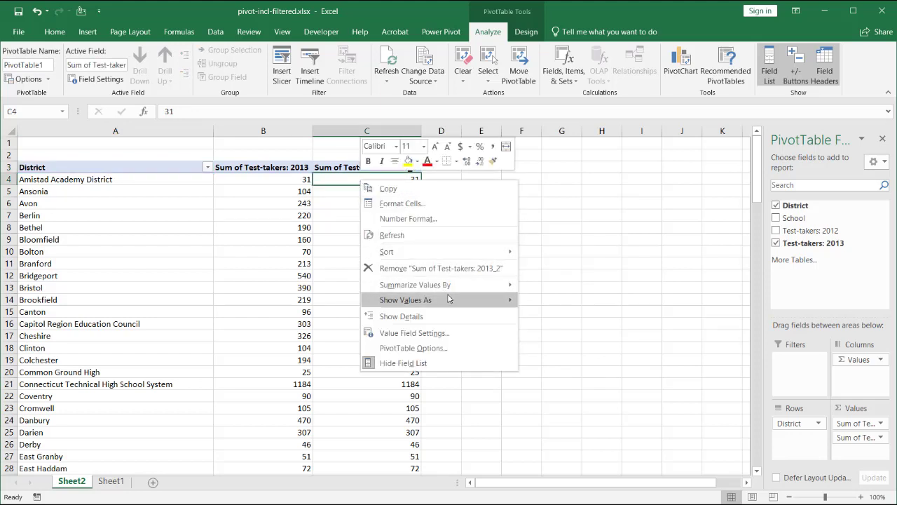
{"action": "mouse_move", "coordinate": [480, 299]}
{"action": "left_click", "coordinate": [571, 314]}
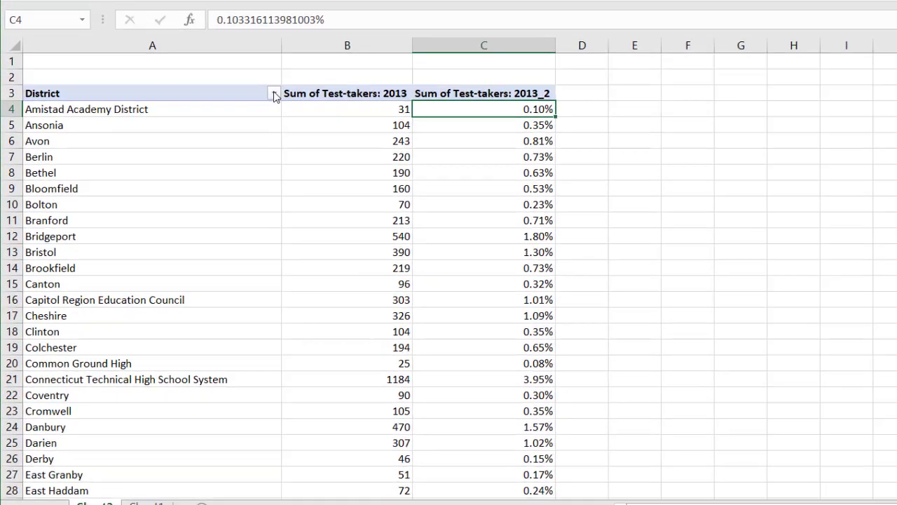
Step: Sort districts descending by Sum of Test-takers: 2013
{"action": "left_click", "coordinate": [206, 166]}
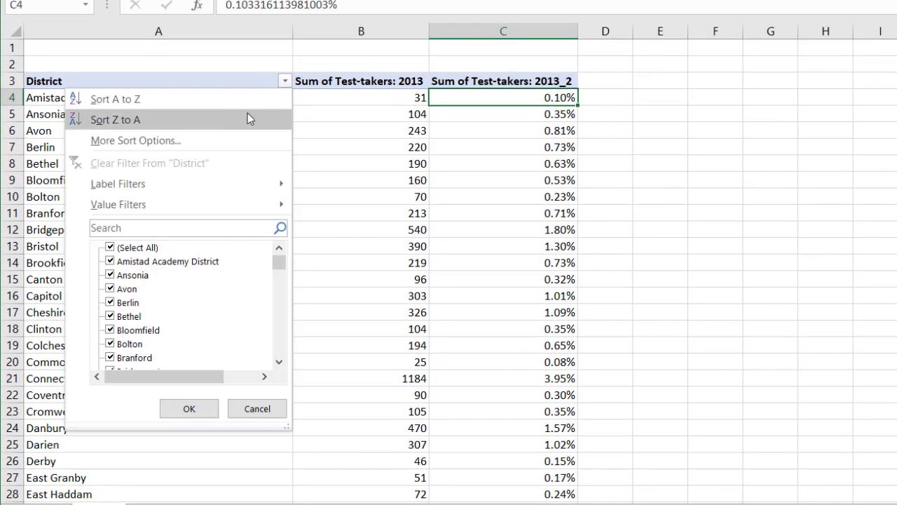
{"action": "left_click", "coordinate": [215, 142]}
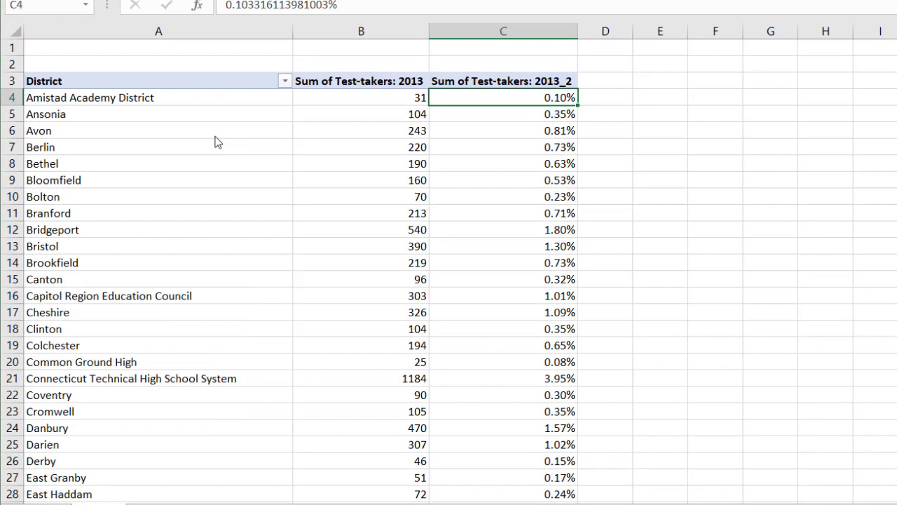
{"action": "left_click", "coordinate": [587, 215]}
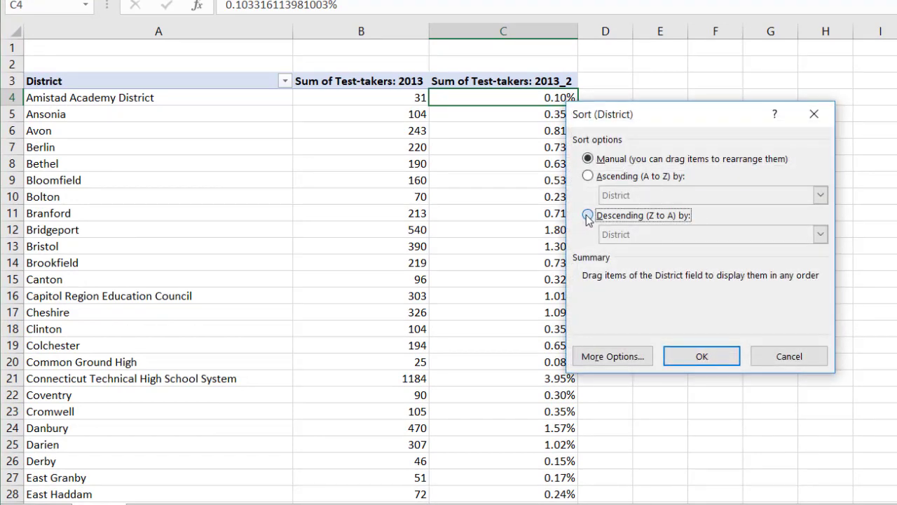
{"action": "left_click", "coordinate": [820, 235]}
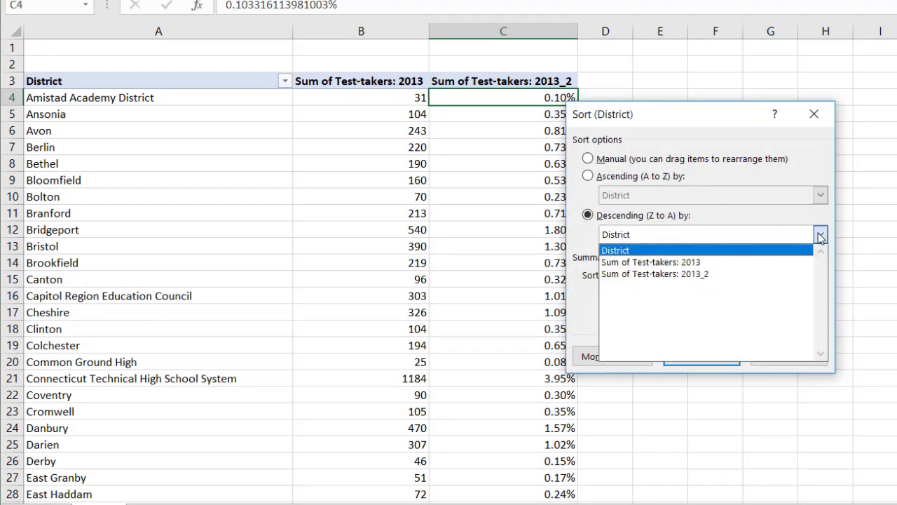
{"action": "left_click", "coordinate": [701, 262]}
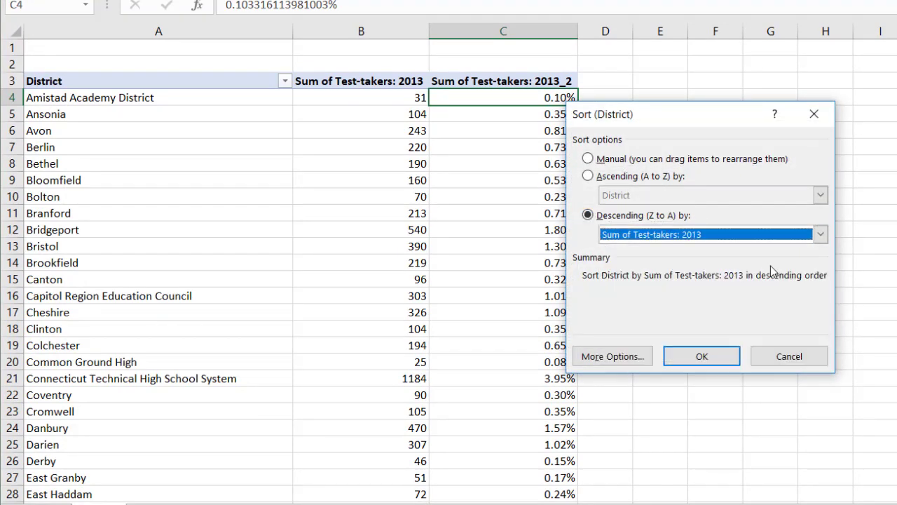
{"action": "left_click", "coordinate": [700, 357]}
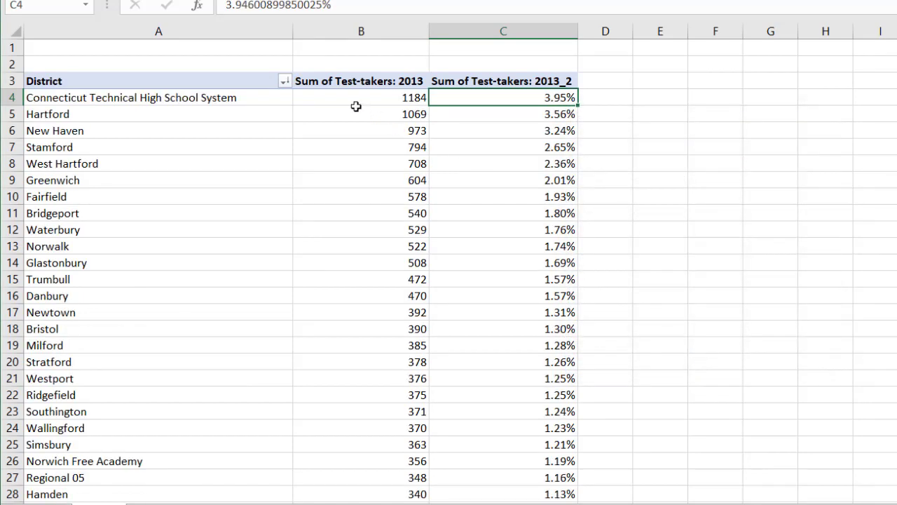
{"action": "left_click", "coordinate": [227, 101]}
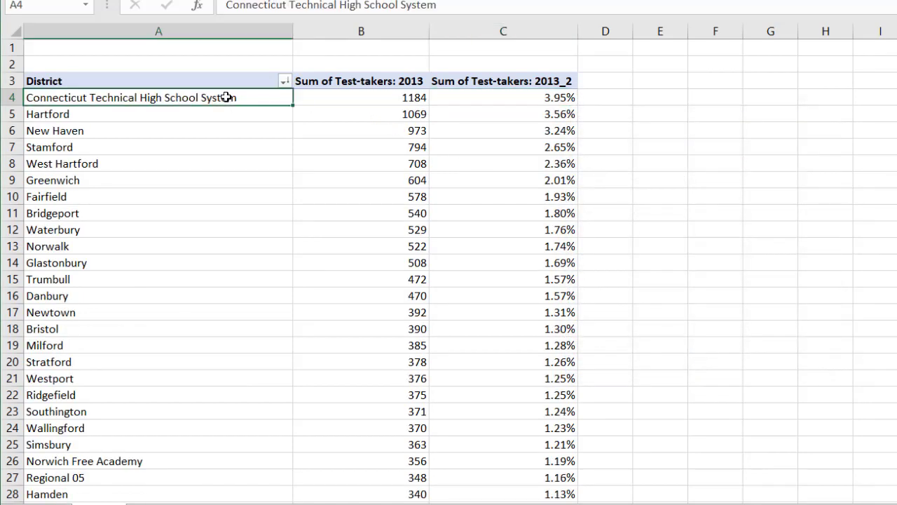
{"action": "left_click", "coordinate": [511, 102]}
{"action": "left_click", "coordinate": [417, 98]}
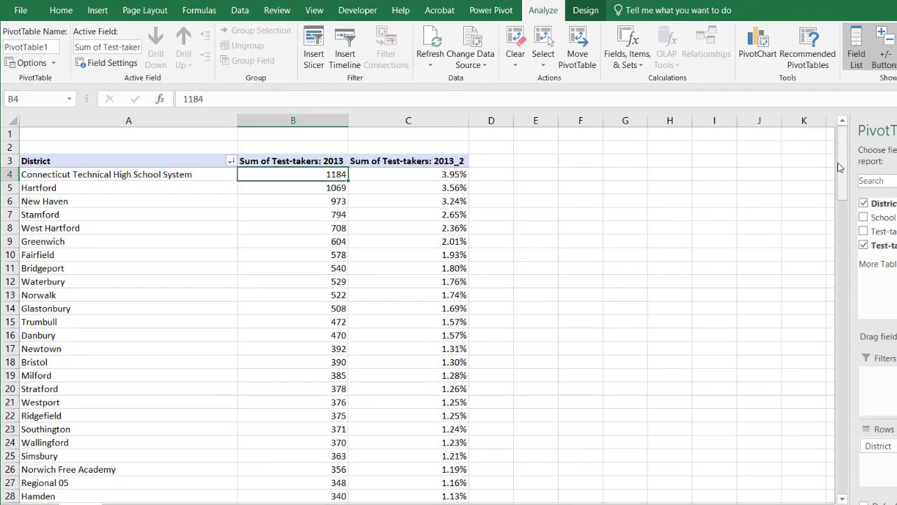
Step: Hide the PivotTable Fields pane
{"action": "left_click_drag", "start_coordinate": [841, 162], "coordinate": [841, 141]}
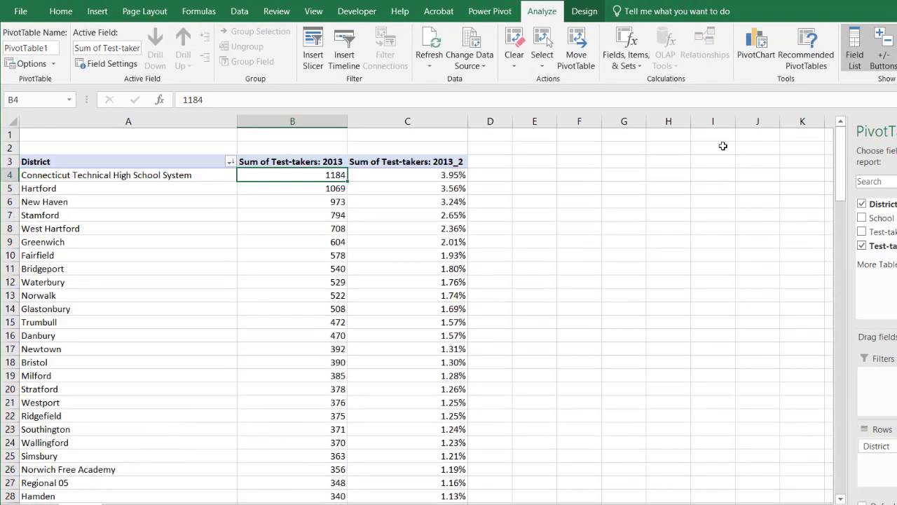
{"action": "left_click", "coordinate": [421, 177]}
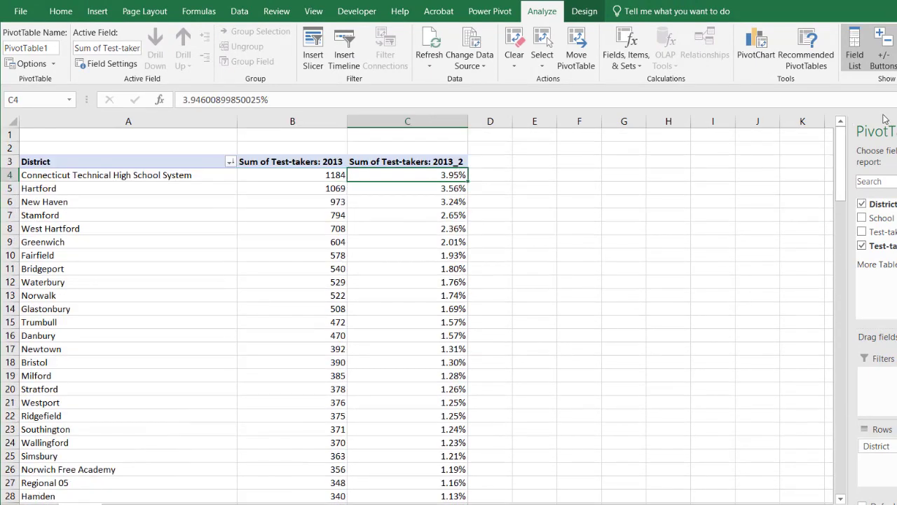
{"action": "left_click", "coordinate": [854, 55]}
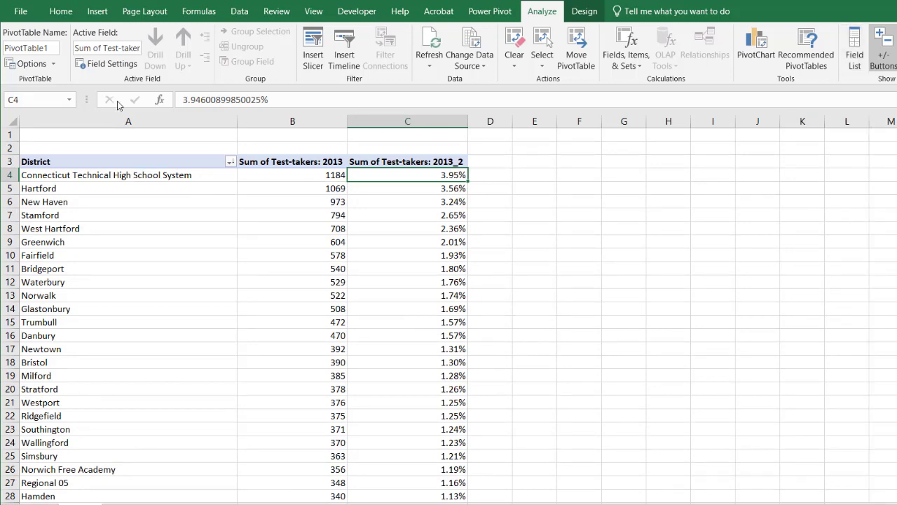
Step: Copy pivot columns A–C and paste the copy starting at E1
{"action": "left_click_drag", "start_coordinate": [114, 117], "coordinate": [381, 137]}
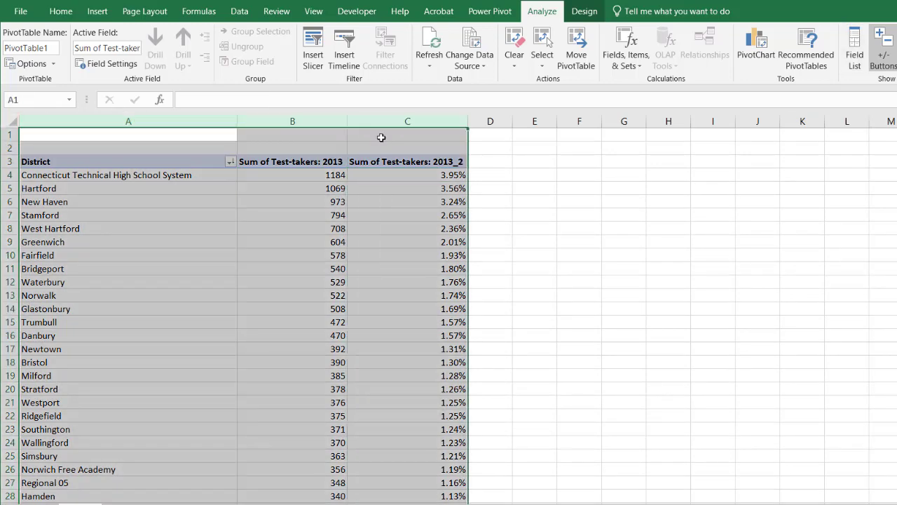
{"action": "key", "text": "ctrl+c"}
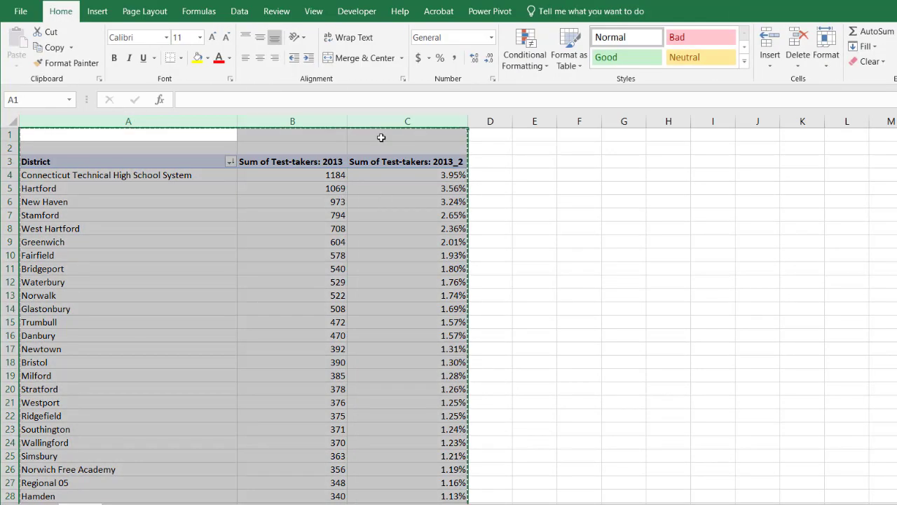
{"action": "left_click", "coordinate": [547, 133]}
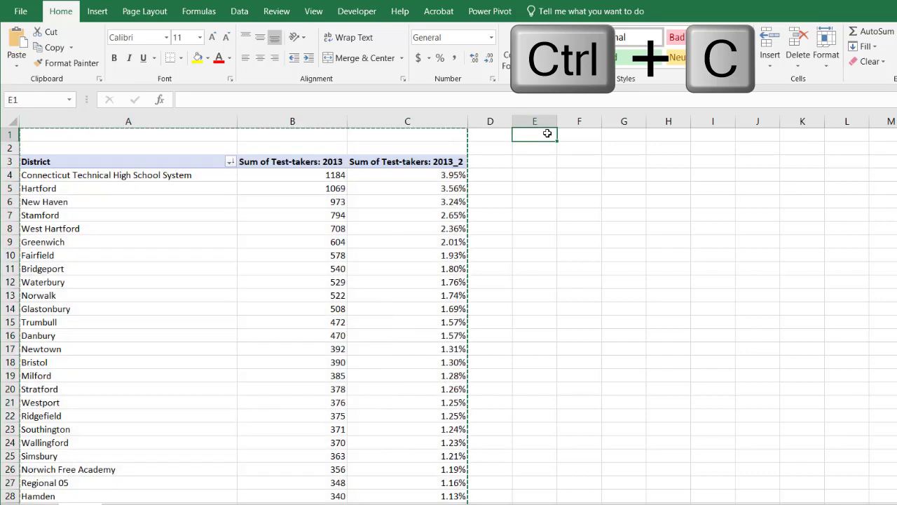
{"action": "key", "text": "ctrl+v"}
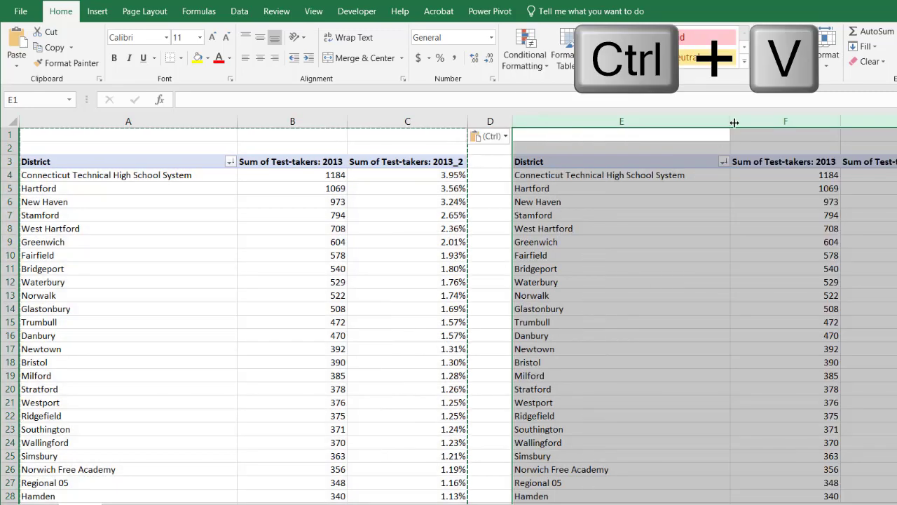
Step: Apply a Top 10 value filter to the copied pivot's District field by 2013 test-takers
{"action": "left_click", "coordinate": [722, 160]}
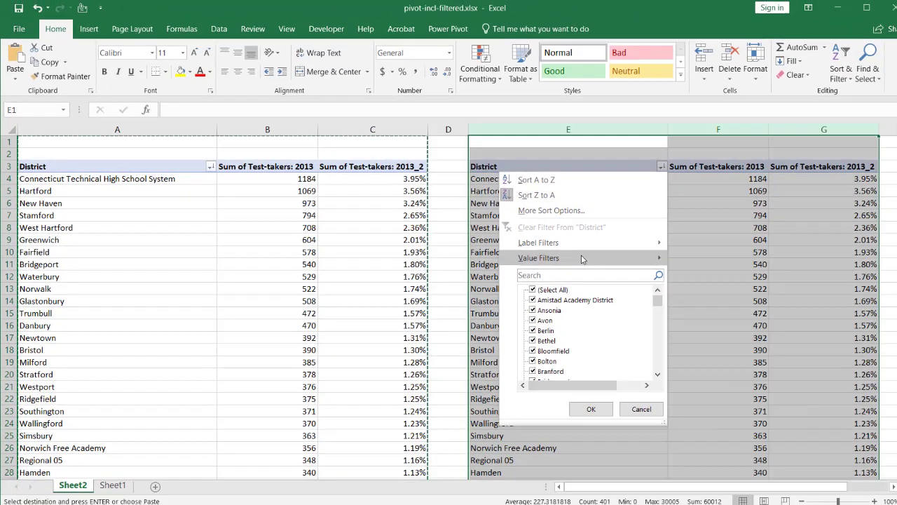
{"action": "mouse_move", "coordinate": [574, 257]}
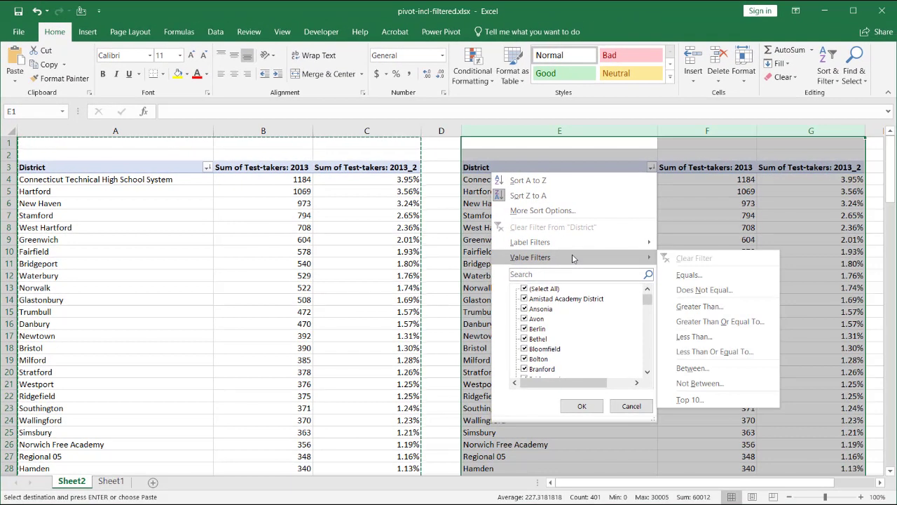
{"action": "left_click", "coordinate": [726, 404]}
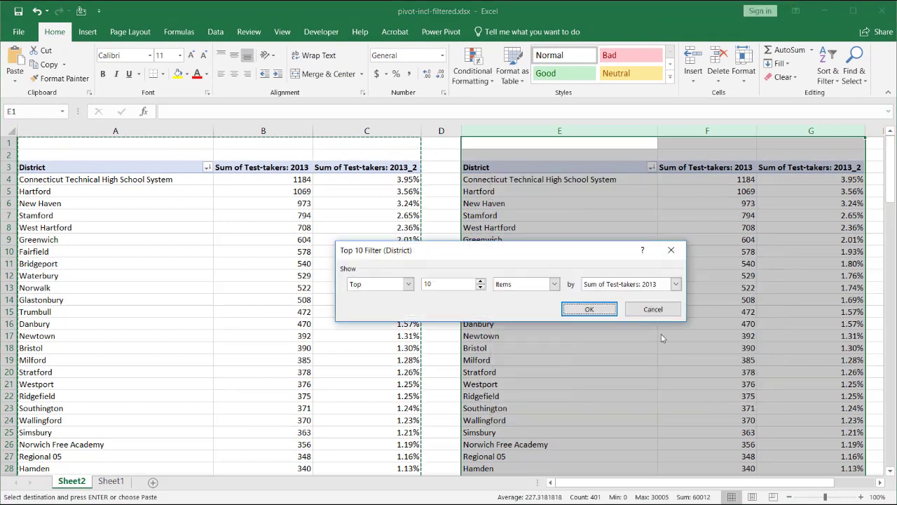
{"action": "left_click", "coordinate": [589, 310]}
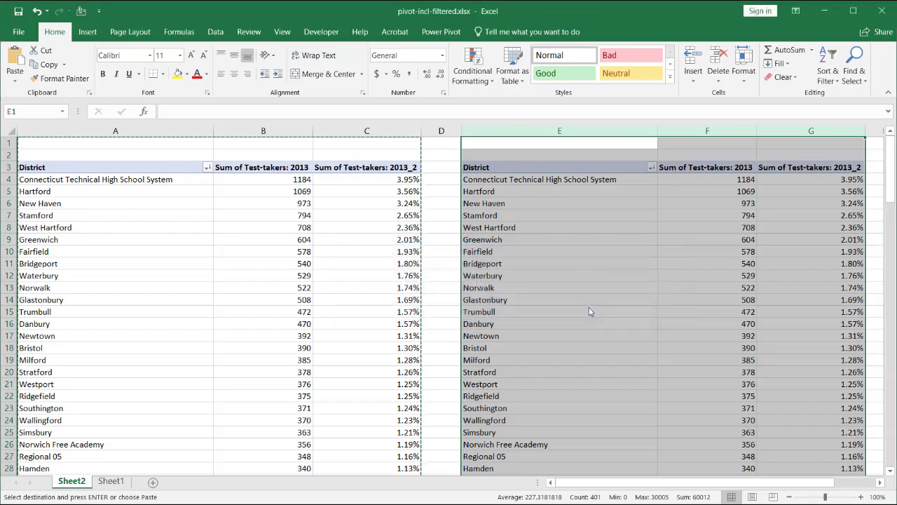
Step: Compare the filtered pivot's shares and 7501 grand total with the original pivot
{"action": "left_click_drag", "start_coordinate": [292, 181], "coordinate": [358, 283]}
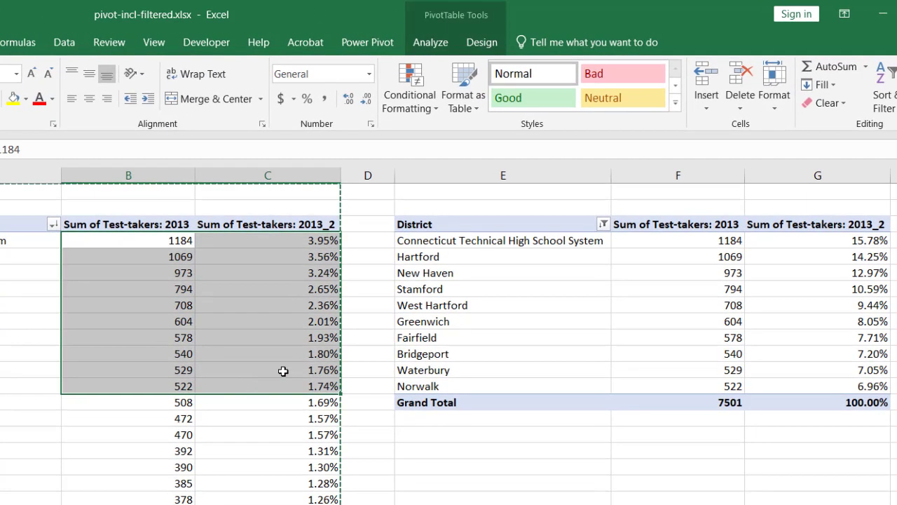
{"action": "left_click", "coordinate": [299, 243]}
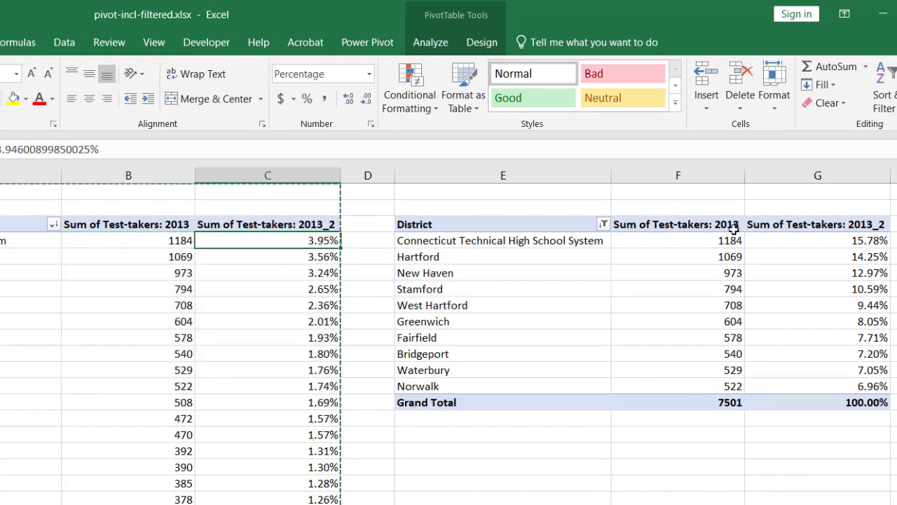
{"action": "left_click", "coordinate": [817, 239]}
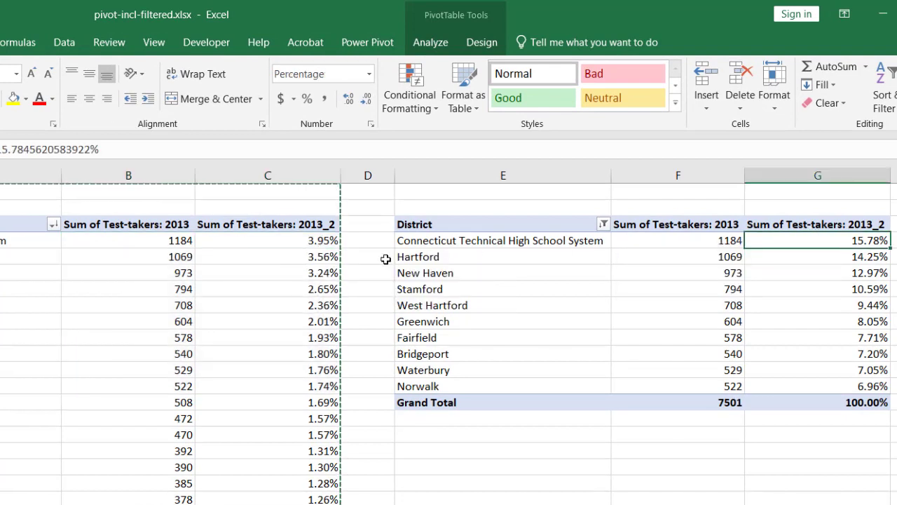
{"action": "left_click", "coordinate": [275, 243]}
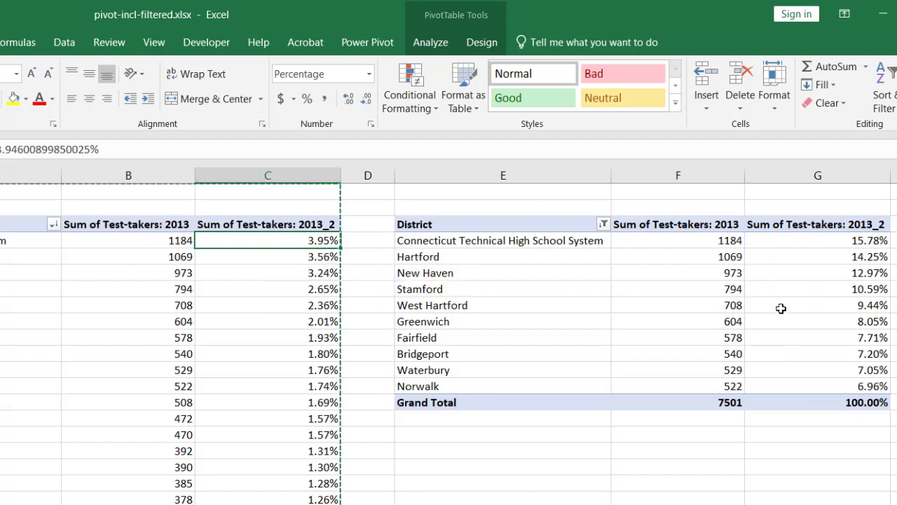
{"action": "left_click", "coordinate": [692, 242]}
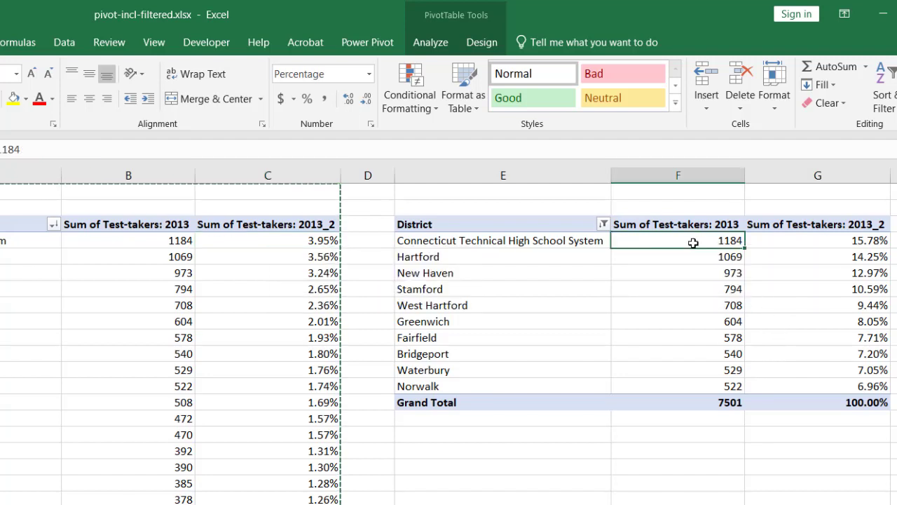
{"action": "left_click", "coordinate": [686, 401]}
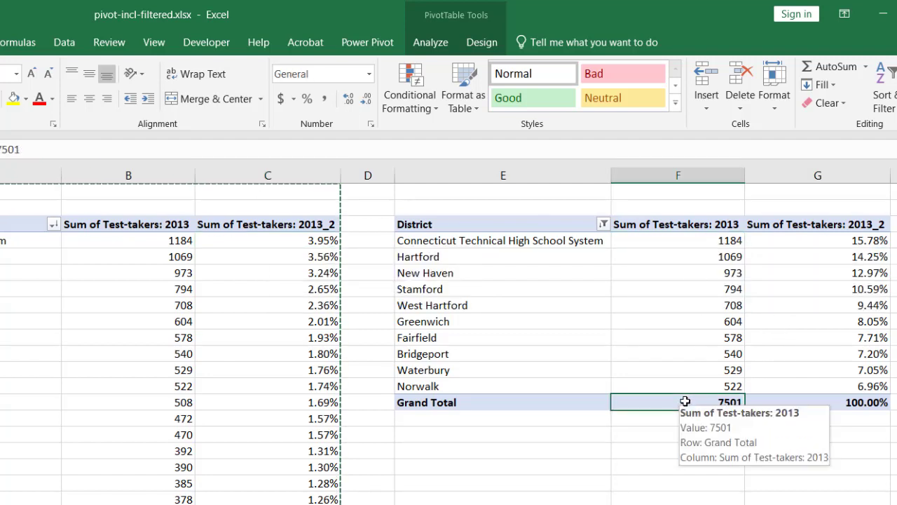
{"action": "left_click", "coordinate": [161, 407]}
Step: Recheck the original 3.95% share against the filtered pivot's 15.78% share
{"action": "scroll", "coordinate": [160, 407], "scroll_direction": "down", "scroll_amount": 10}
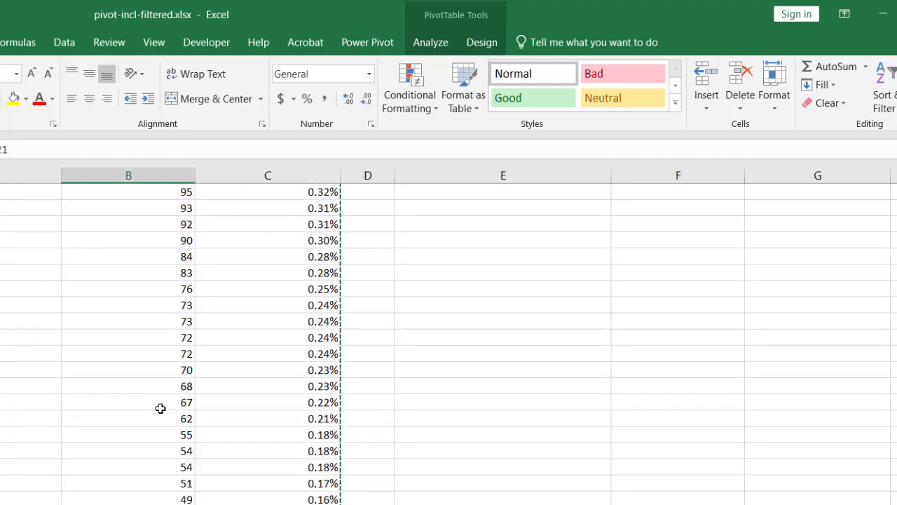
{"action": "scroll", "coordinate": [160, 408], "scroll_direction": "down", "scroll_amount": 2}
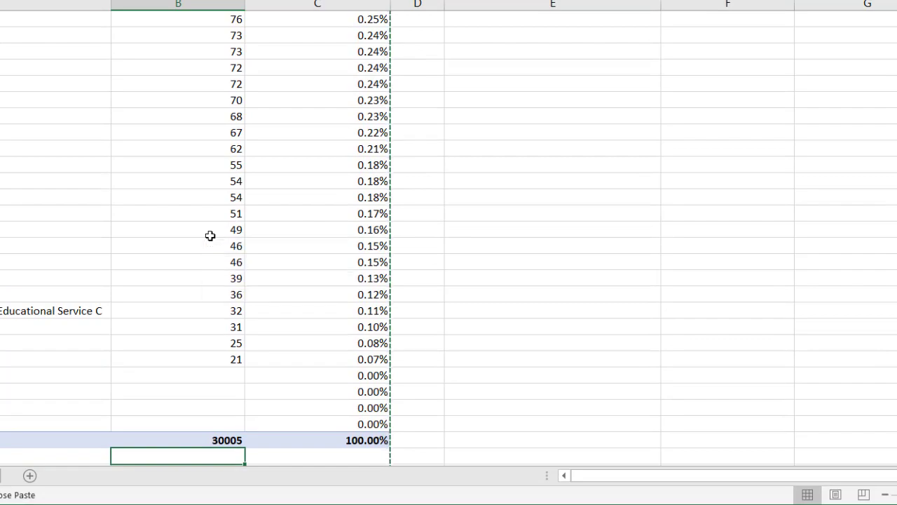
{"action": "key", "text": "ctrl+Home"}
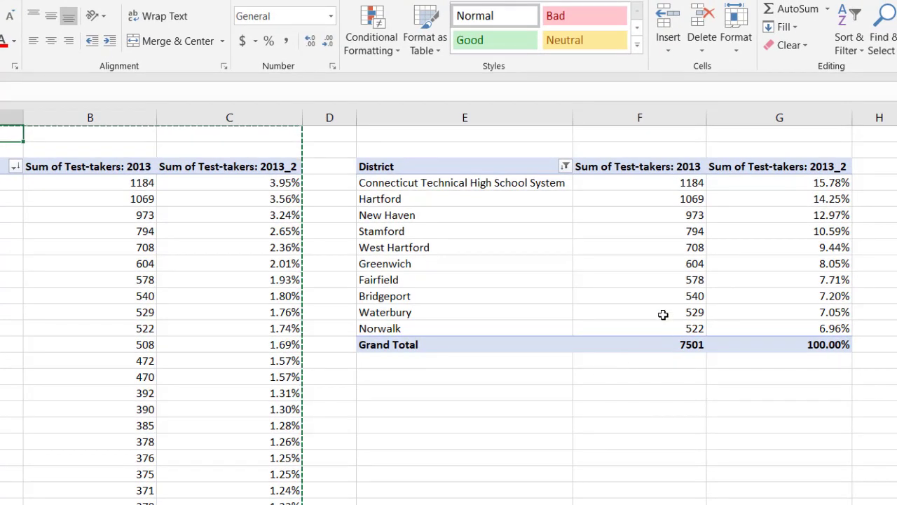
{"action": "left_click", "coordinate": [273, 183]}
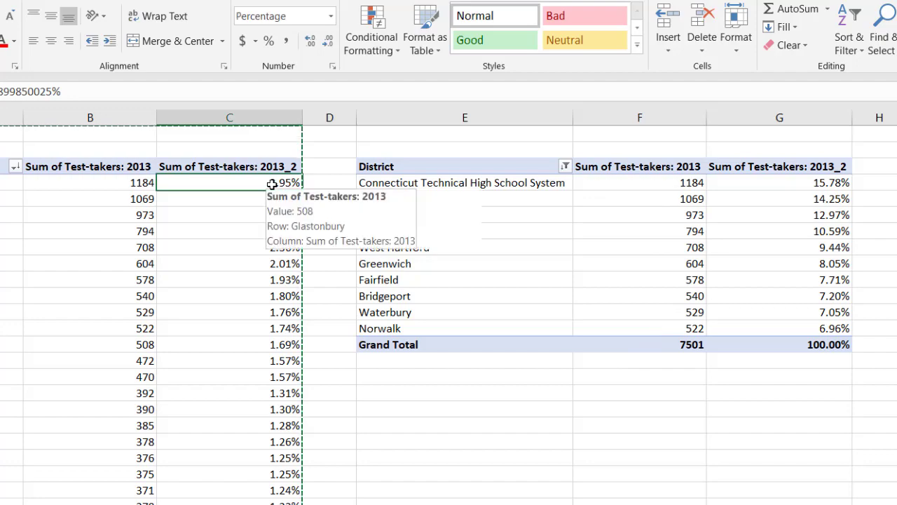
{"action": "left_click", "coordinate": [797, 183]}
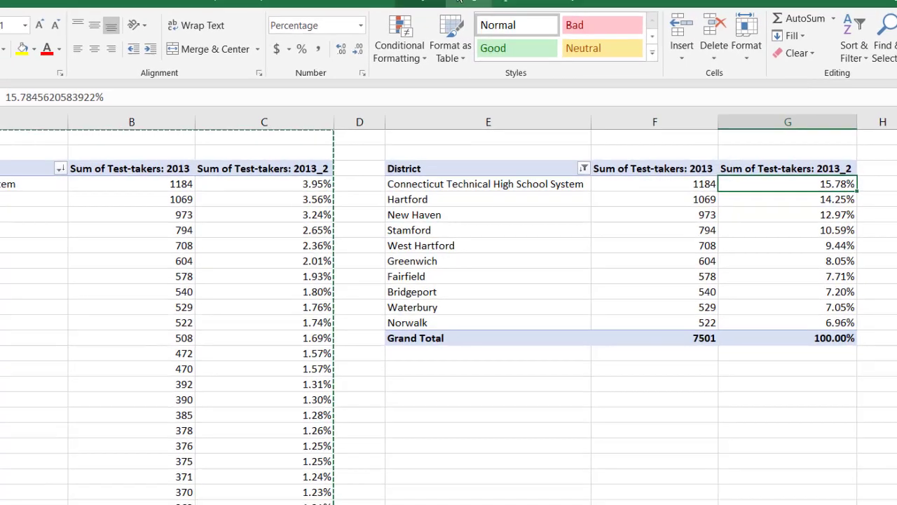
{"action": "left_click", "coordinate": [552, 33]}
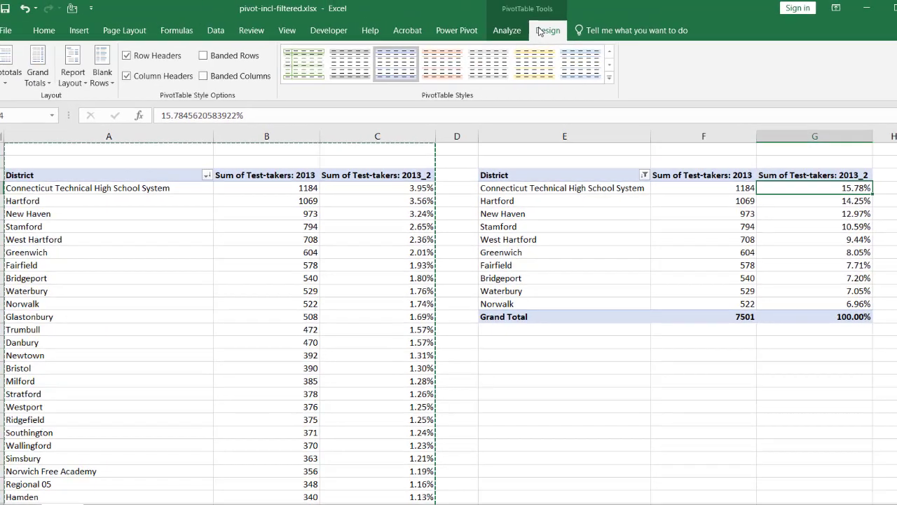
{"action": "left_click", "coordinate": [19, 86]}
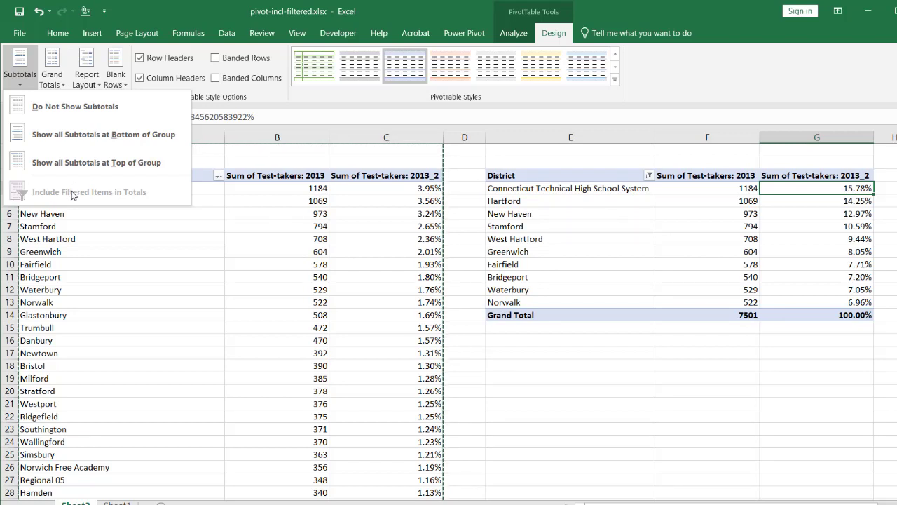
{"action": "left_click", "coordinate": [575, 452]}
{"action": "left_click", "coordinate": [589, 243]}
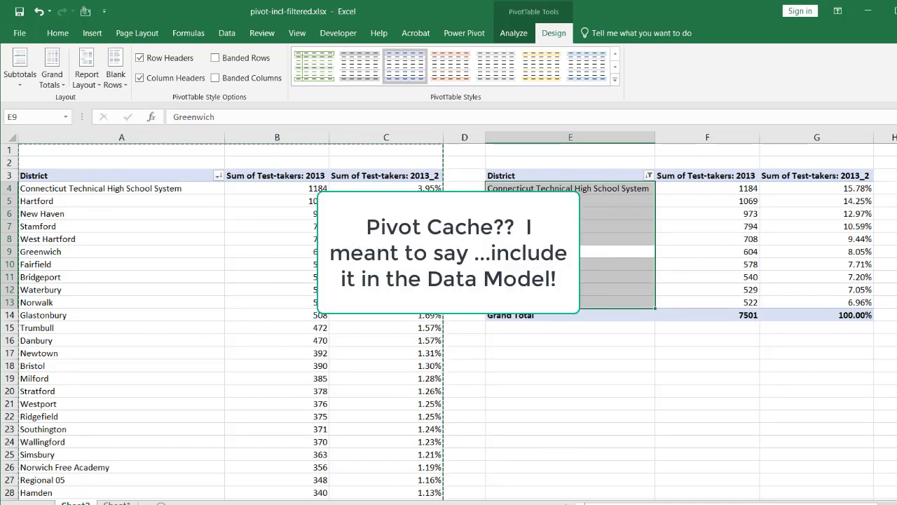
Step: Show the field list for the filtered Top 10 pivot
{"action": "left_click", "coordinate": [560, 238]}
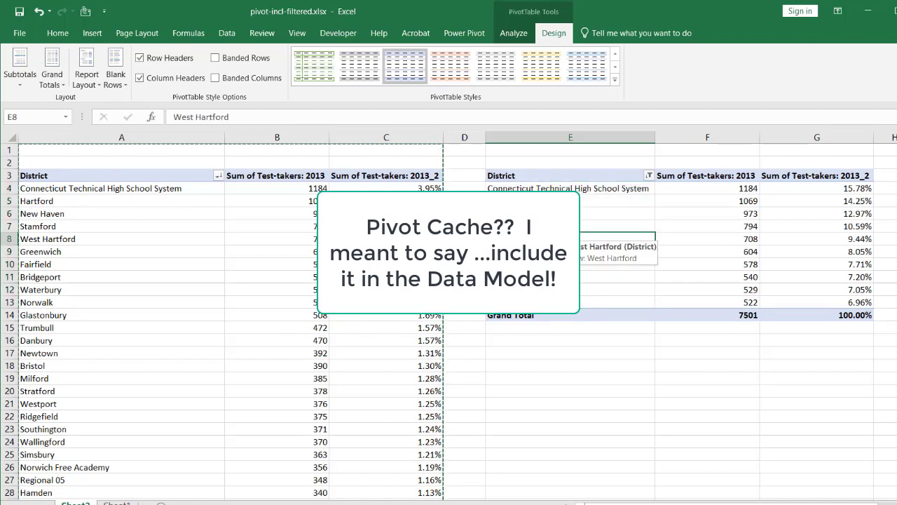
{"action": "left_click", "coordinate": [515, 34]}
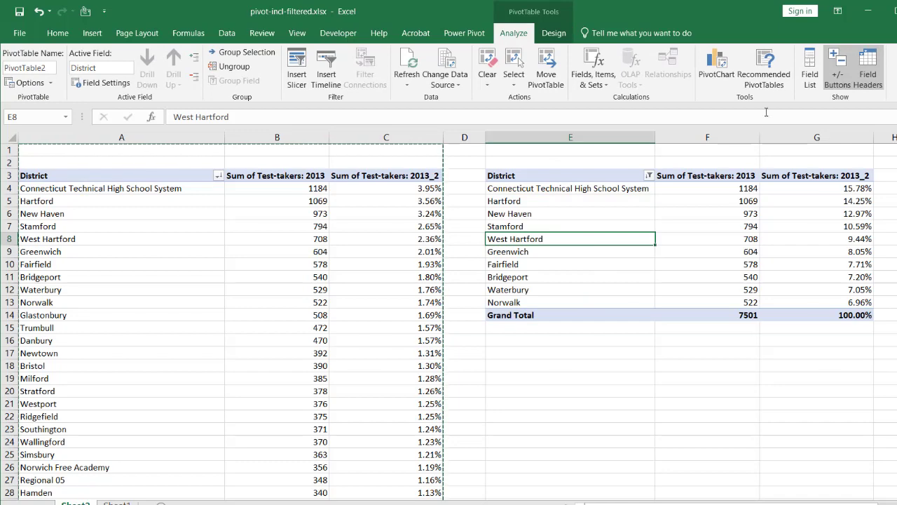
{"action": "left_click", "coordinate": [808, 64]}
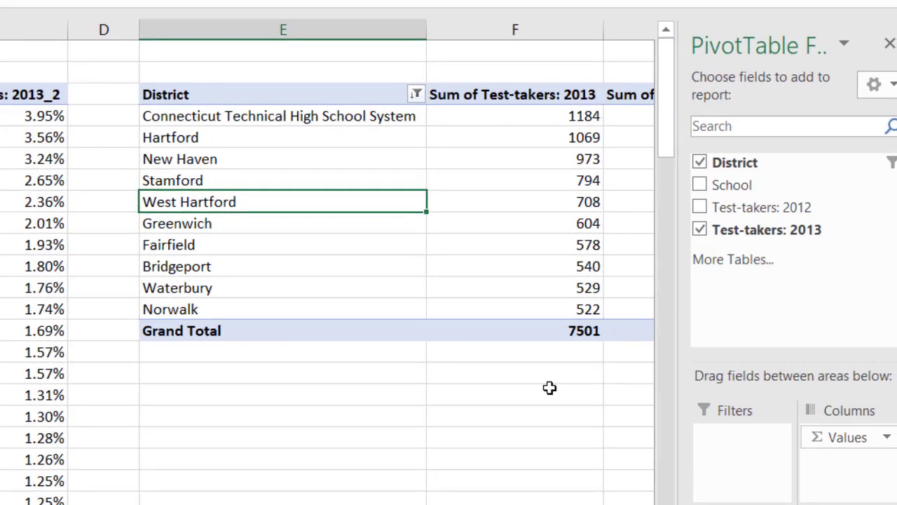
Step: Switch to Sheet1 and select a cell in the source data
{"action": "left_click", "coordinate": [493, 431]}
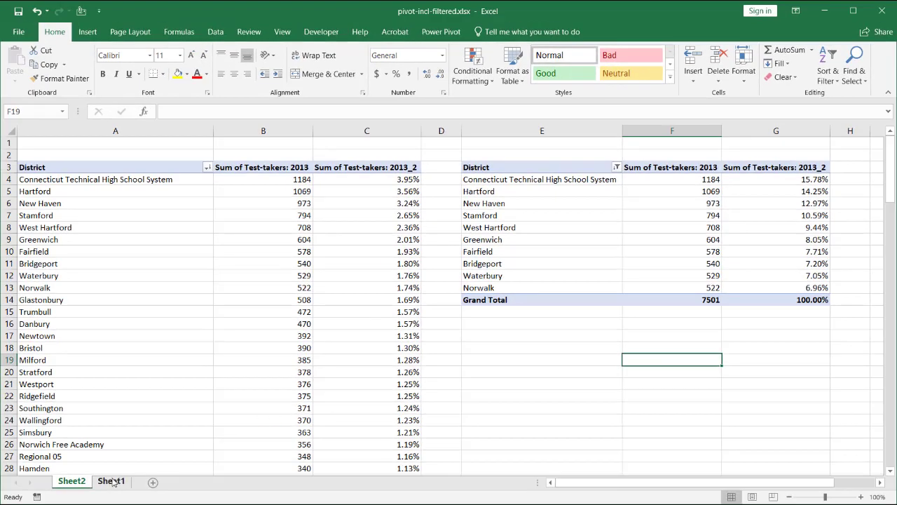
{"action": "left_click", "coordinate": [112, 481]}
{"action": "left_click", "coordinate": [148, 312]}
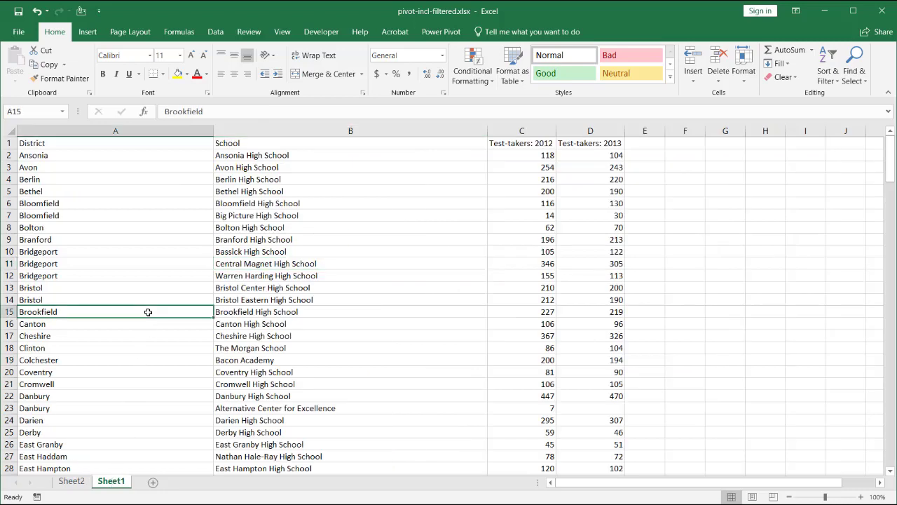
Step: Check the Create PivotTable Data Model option, cancel, and reselect Sheet2's Top 10 pivot
{"action": "left_click", "coordinate": [87, 33]}
{"action": "left_click", "coordinate": [20, 60]}
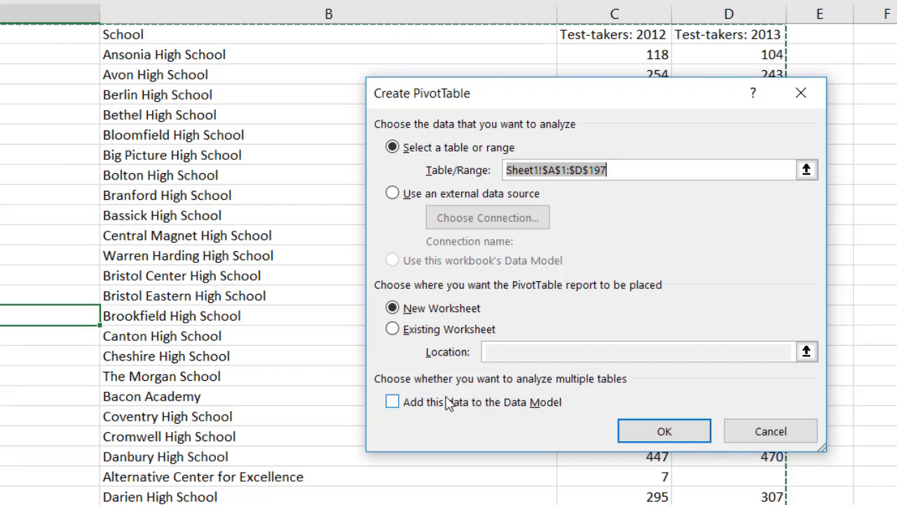
{"action": "left_click", "coordinate": [750, 434]}
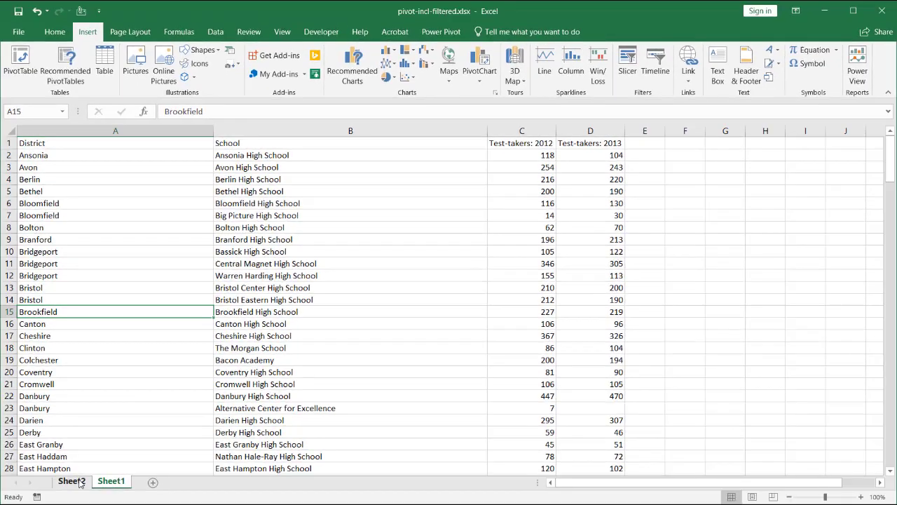
{"action": "left_click", "coordinate": [71, 481]}
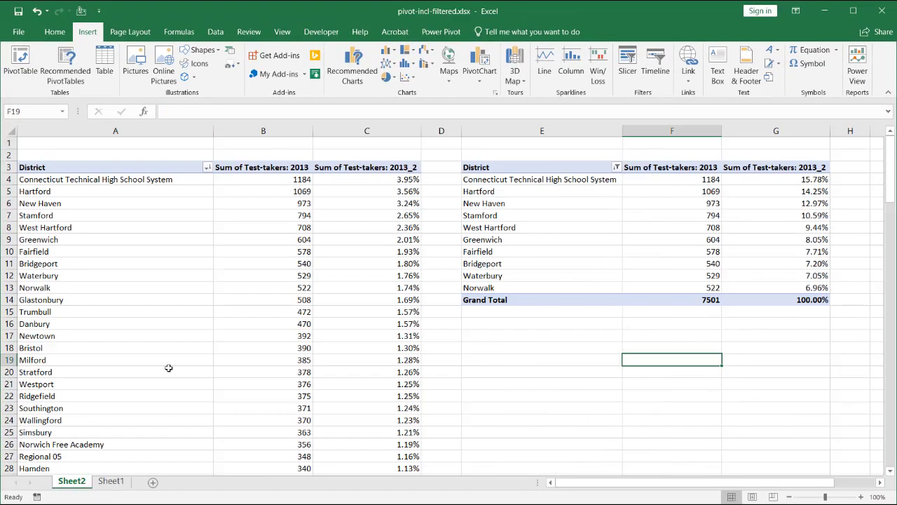
{"action": "left_click", "coordinate": [582, 215]}
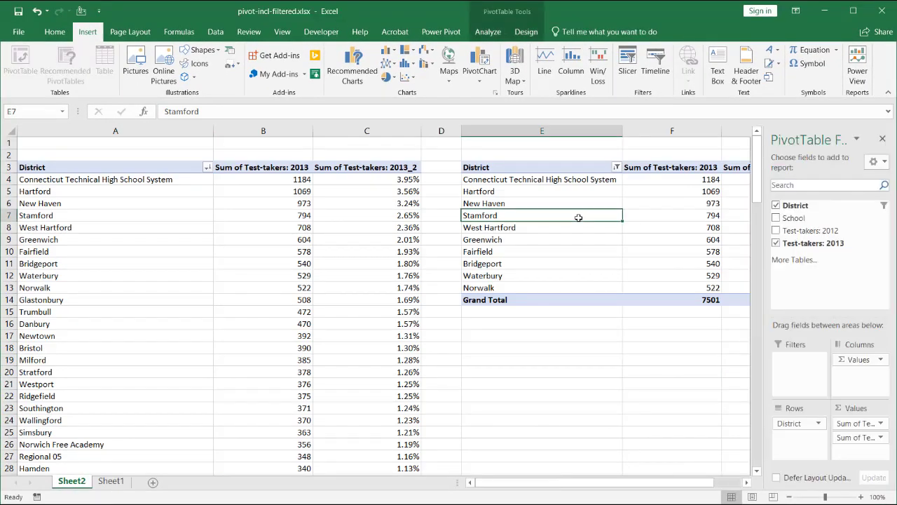
Step: Use More Tables to build a new Data Model pivot from the Range table
{"action": "left_click", "coordinate": [782, 261]}
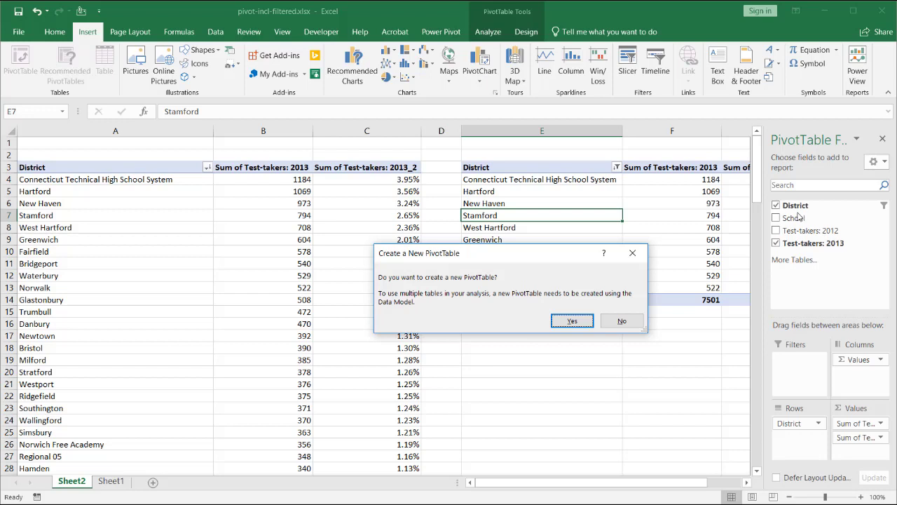
{"action": "left_click", "coordinate": [572, 321]}
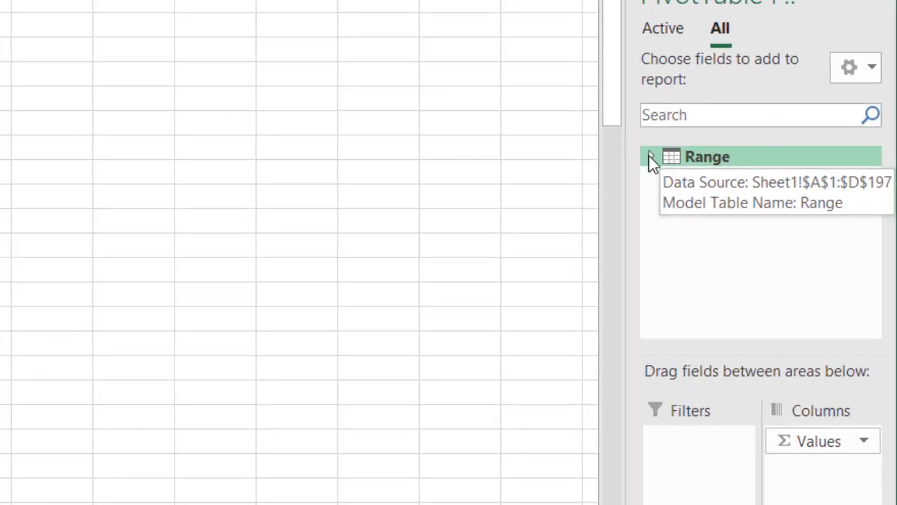
Step: Show the Data Model pivot's second test-takers column as % of Grand Total
{"action": "left_click", "coordinate": [651, 157]}
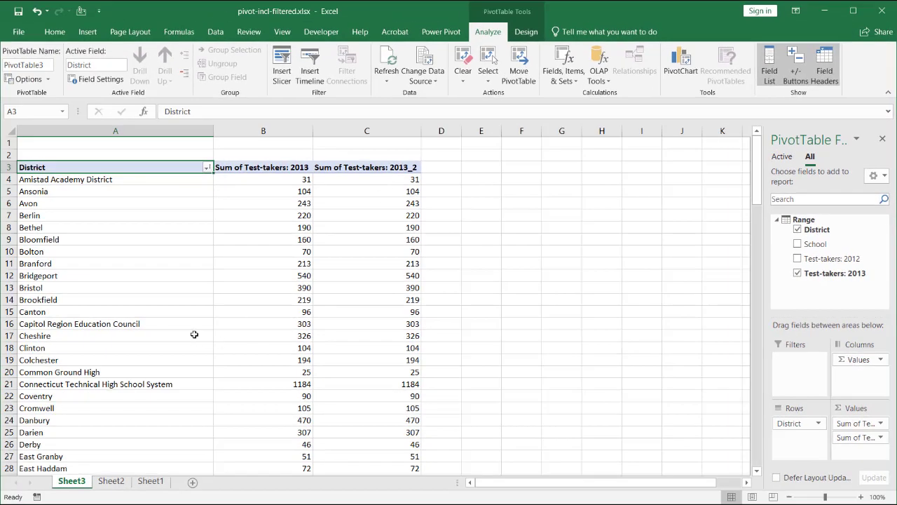
{"action": "right_click", "coordinate": [358, 181]}
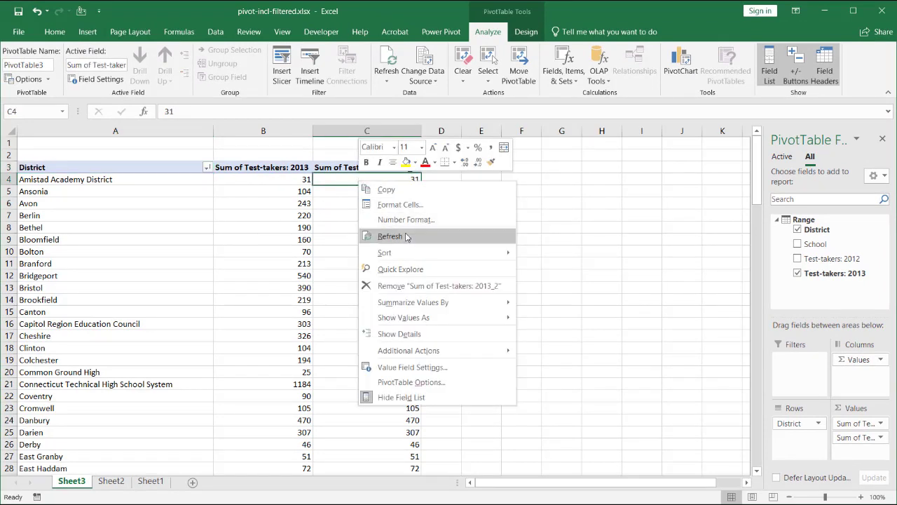
{"action": "mouse_move", "coordinate": [438, 317]}
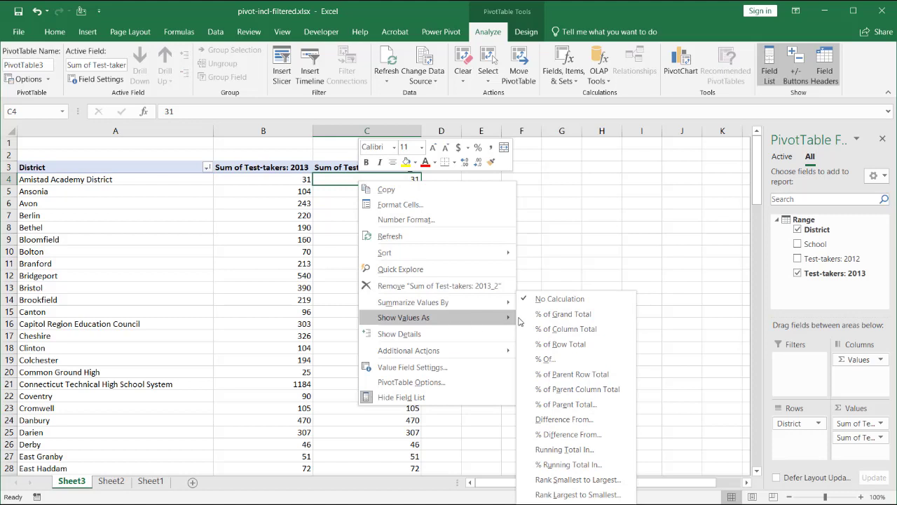
{"action": "left_click", "coordinate": [562, 316]}
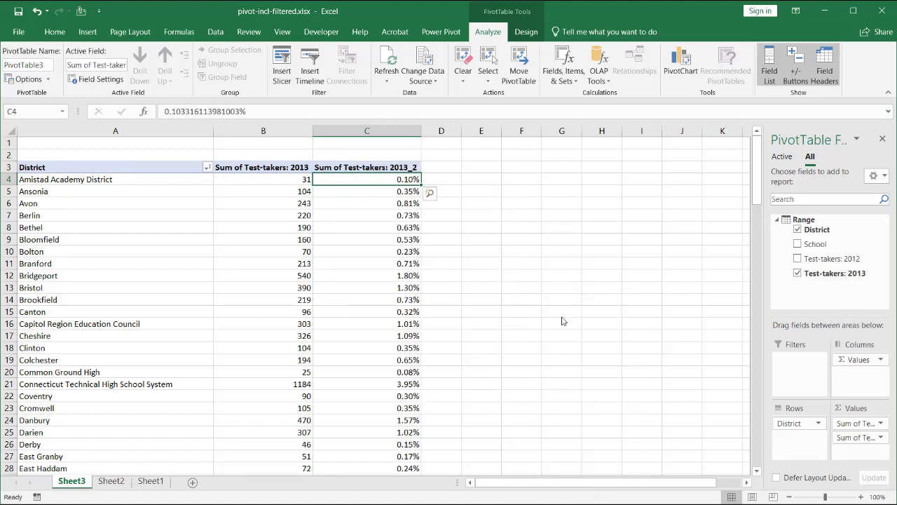
Step: Sort districts descending by Sum of Test-takers: 2013_2
{"action": "left_click", "coordinate": [207, 167]}
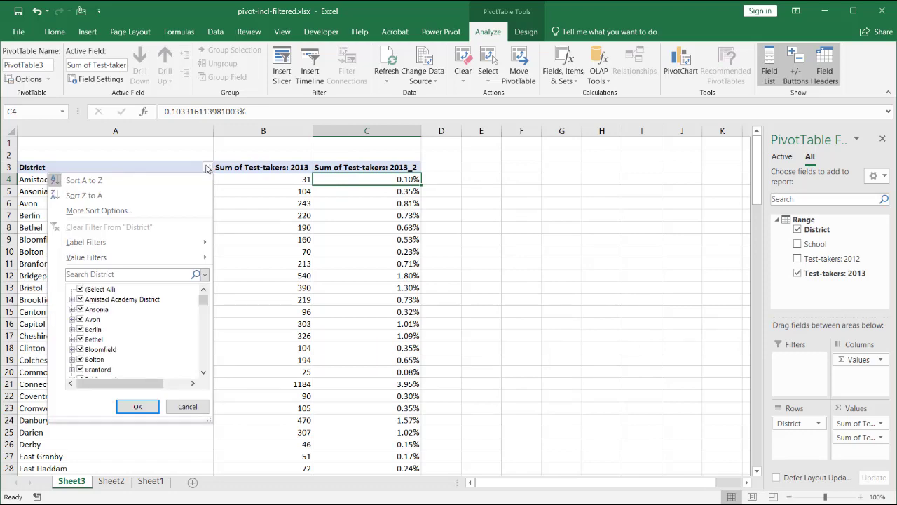
{"action": "left_click", "coordinate": [176, 213]}
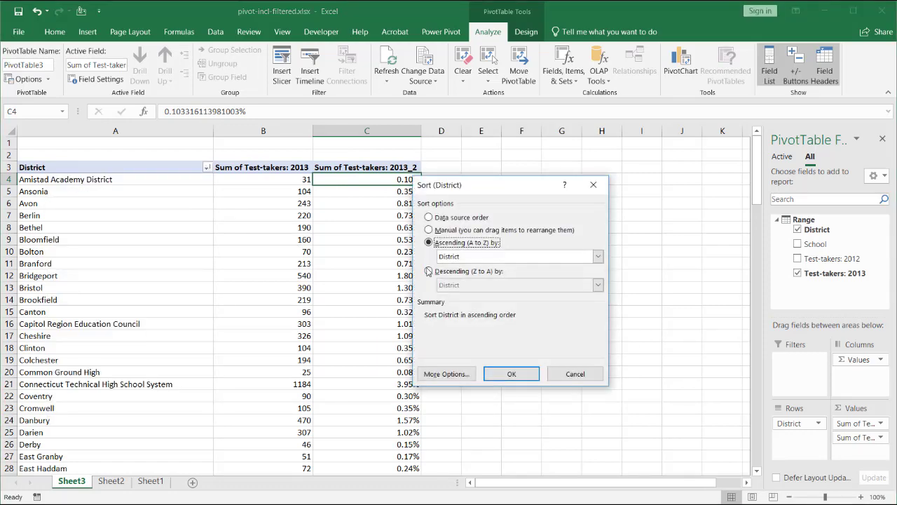
{"action": "left_click", "coordinate": [429, 271]}
{"action": "left_click", "coordinate": [501, 285]}
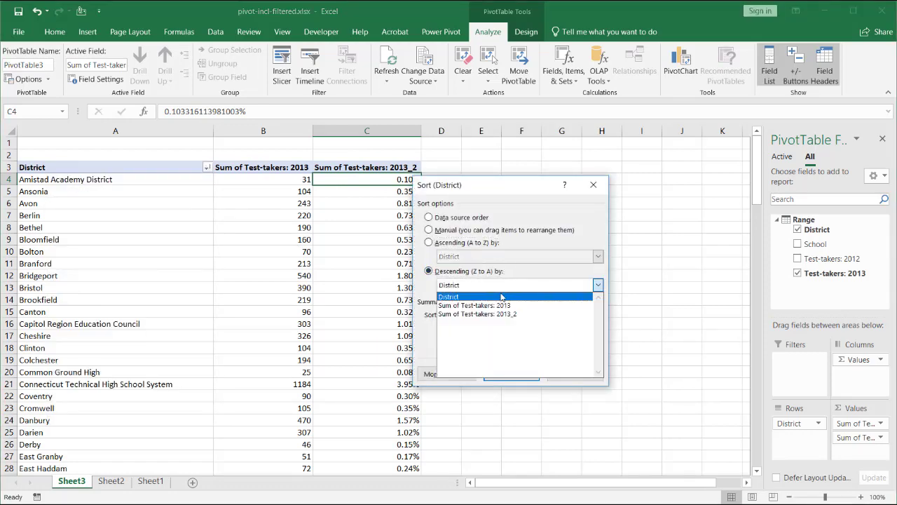
{"action": "left_click", "coordinate": [501, 313]}
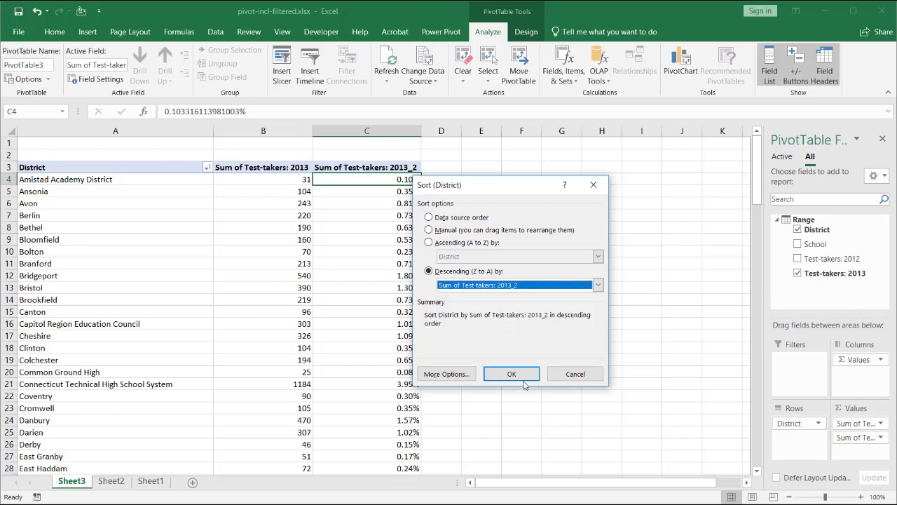
{"action": "left_click", "coordinate": [524, 384]}
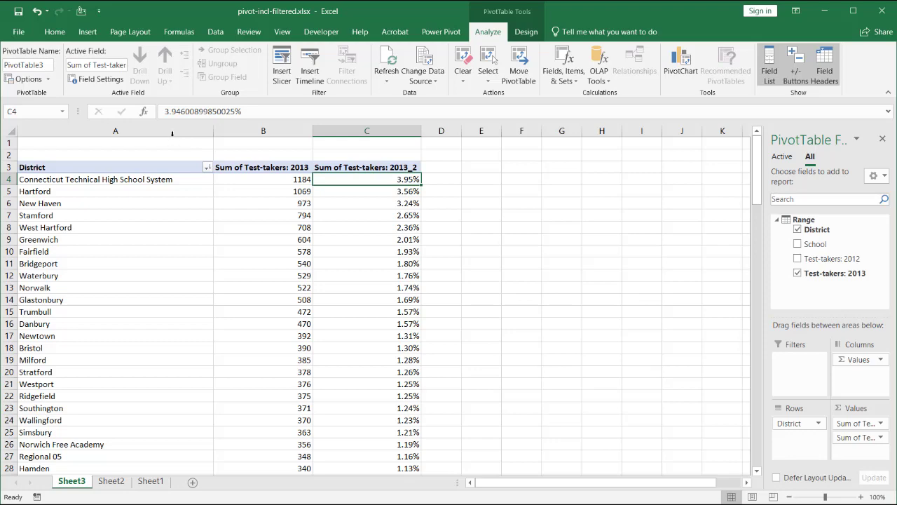
Step: Copy pivot columns A:C and paste them at E1
{"action": "left_click_drag", "start_coordinate": [172, 133], "coordinate": [367, 133]}
{"action": "key", "text": "ctrl+c"}
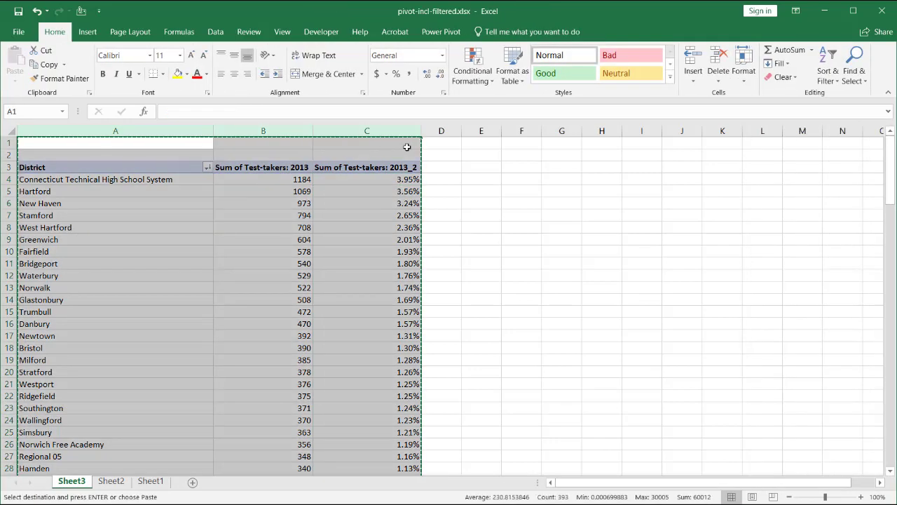
{"action": "left_click", "coordinate": [471, 142]}
{"action": "key", "text": "ctrl+v"}
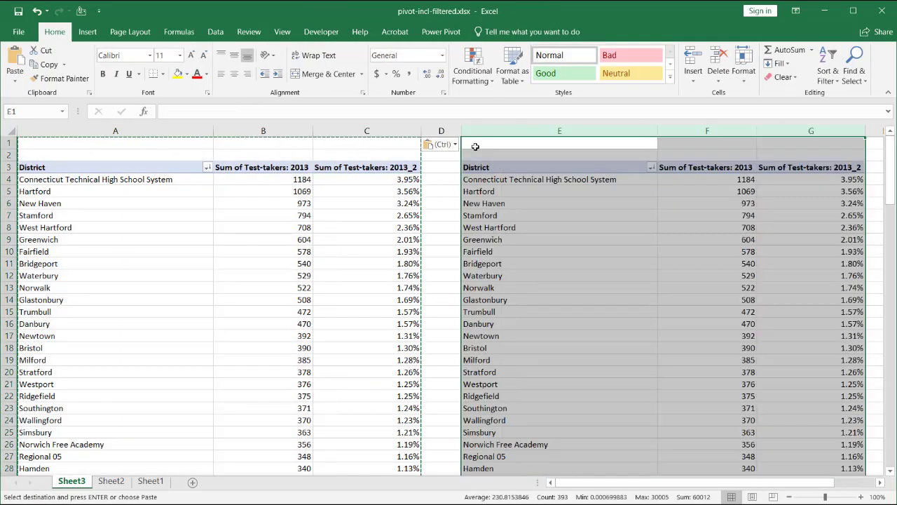
Step: Filter the copy's District field to the Top 10 items
{"action": "left_click", "coordinate": [651, 168]}
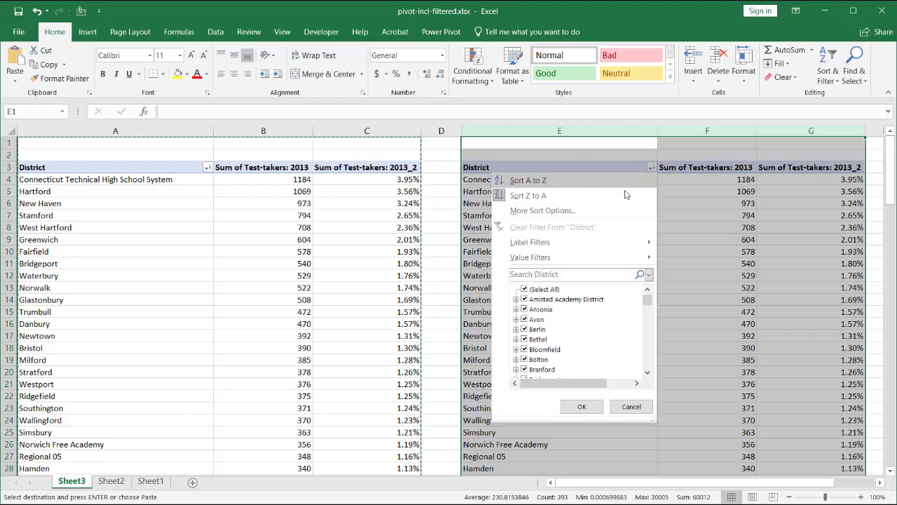
{"action": "mouse_move", "coordinate": [590, 263]}
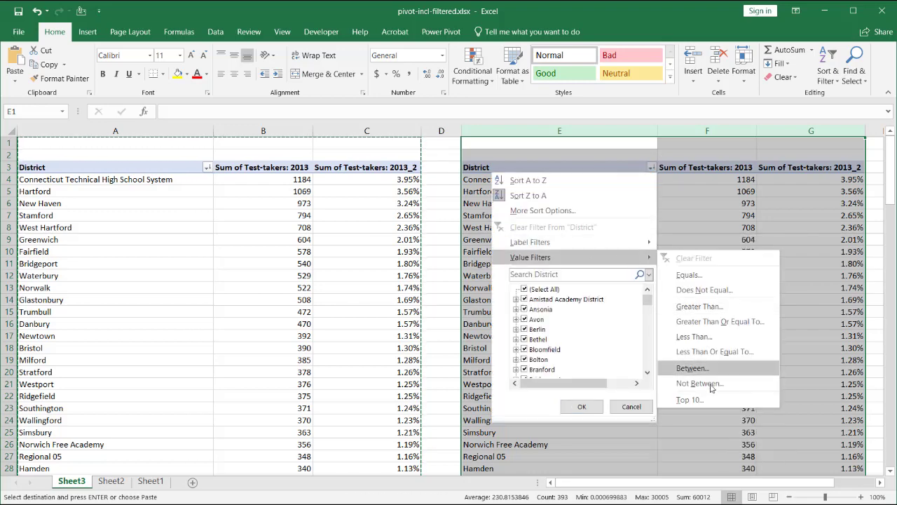
{"action": "left_click", "coordinate": [714, 397]}
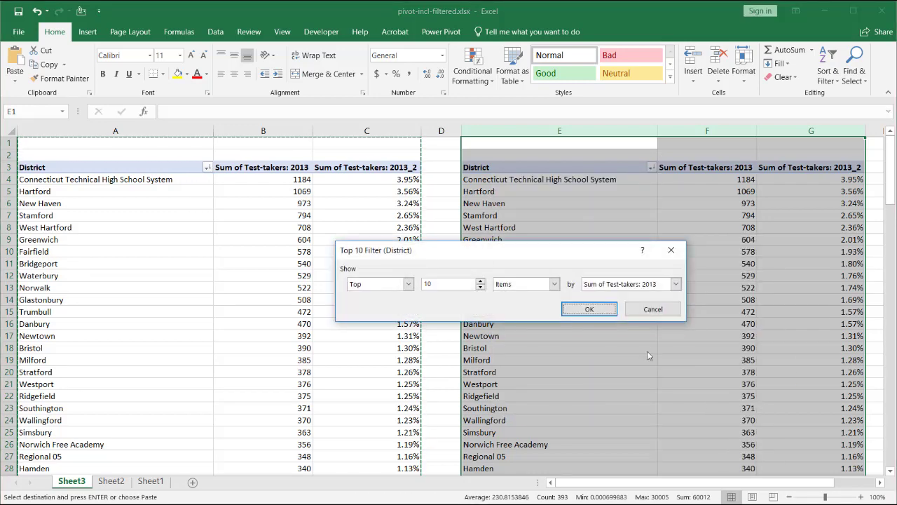
{"action": "left_click", "coordinate": [588, 309]}
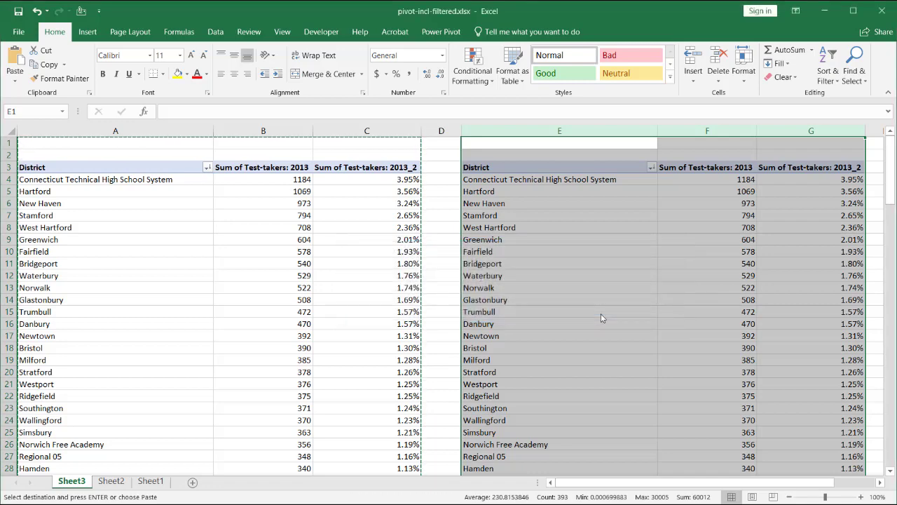
{"action": "left_click", "coordinate": [587, 370]}
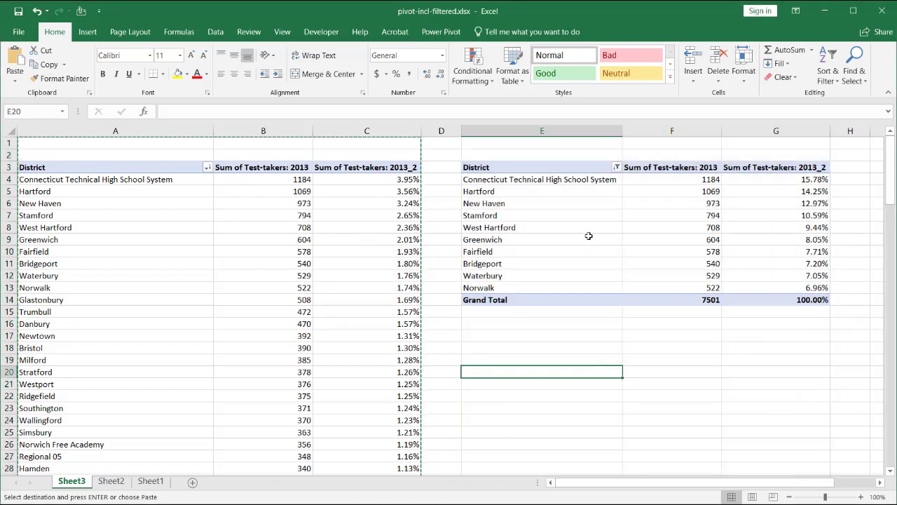
Step: Turn on Include Filtered Items in Totals for the Top 10 pivot
{"action": "left_click", "coordinate": [610, 254]}
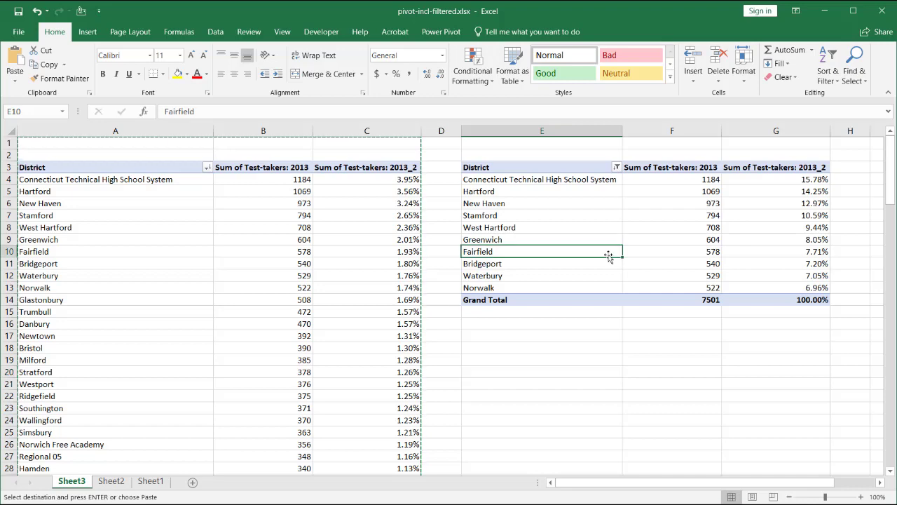
{"action": "left_click", "coordinate": [525, 32]}
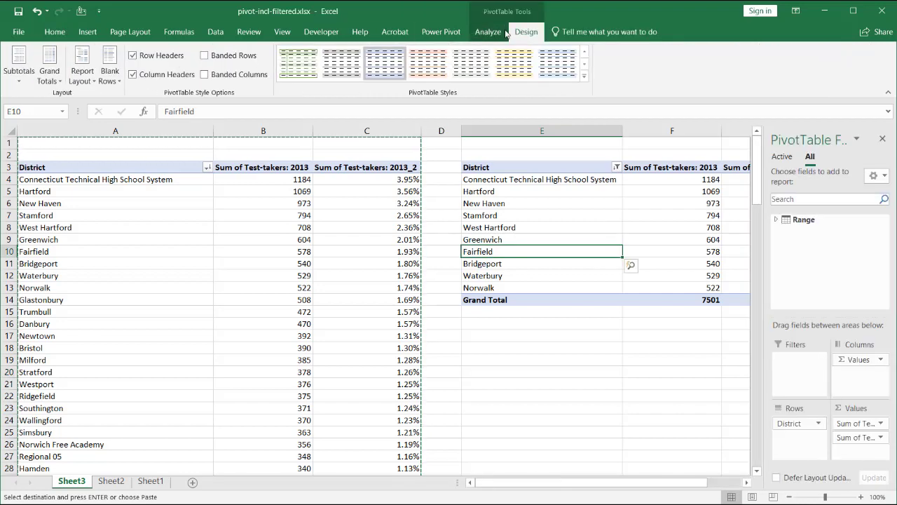
{"action": "left_click", "coordinate": [18, 78]}
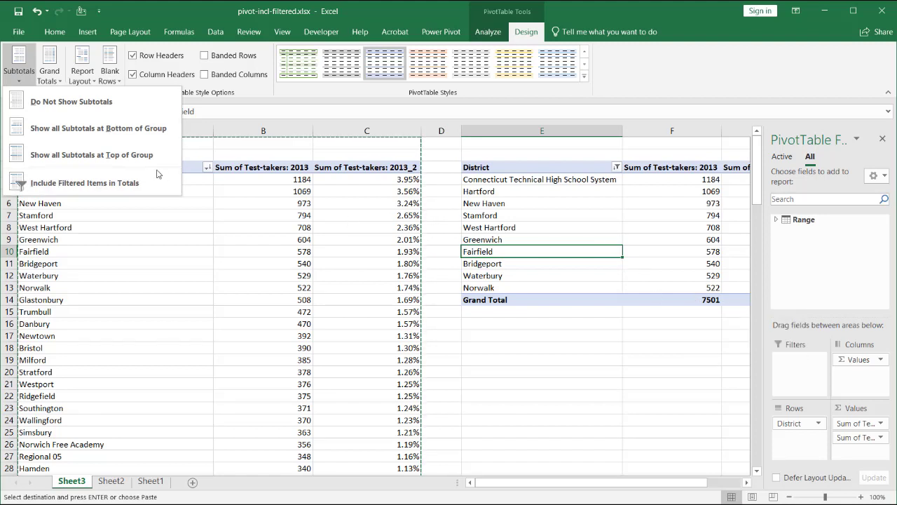
{"action": "left_click", "coordinate": [107, 181]}
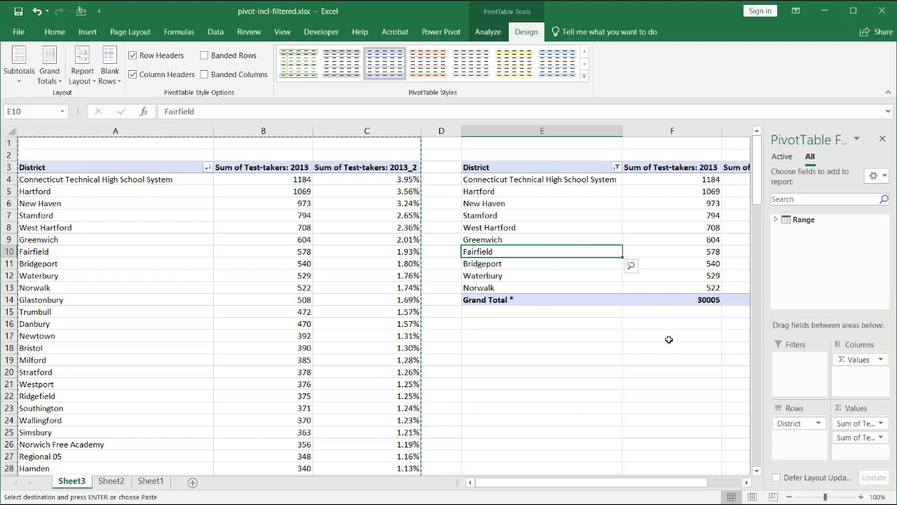
Step: Verify the 30005 Grand Total * against the original pivot and close the field list
{"action": "left_click", "coordinate": [703, 300]}
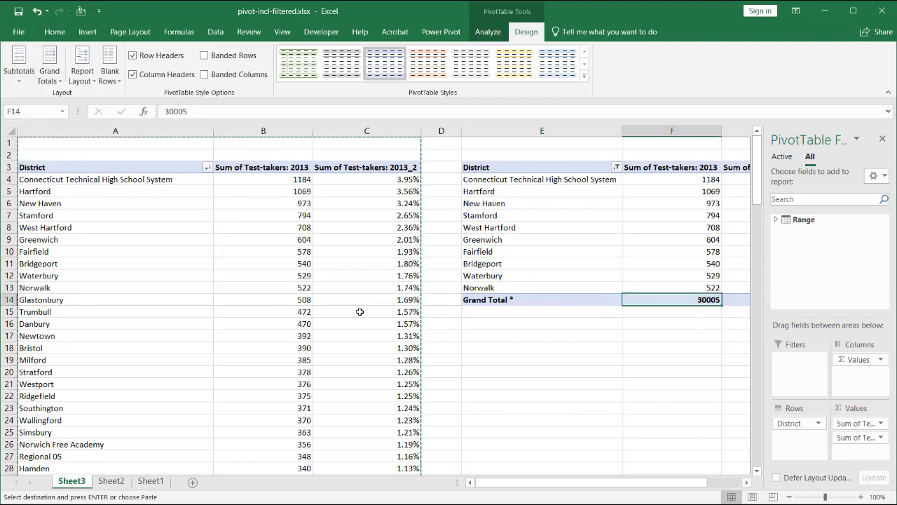
{"action": "left_click", "coordinate": [290, 323]}
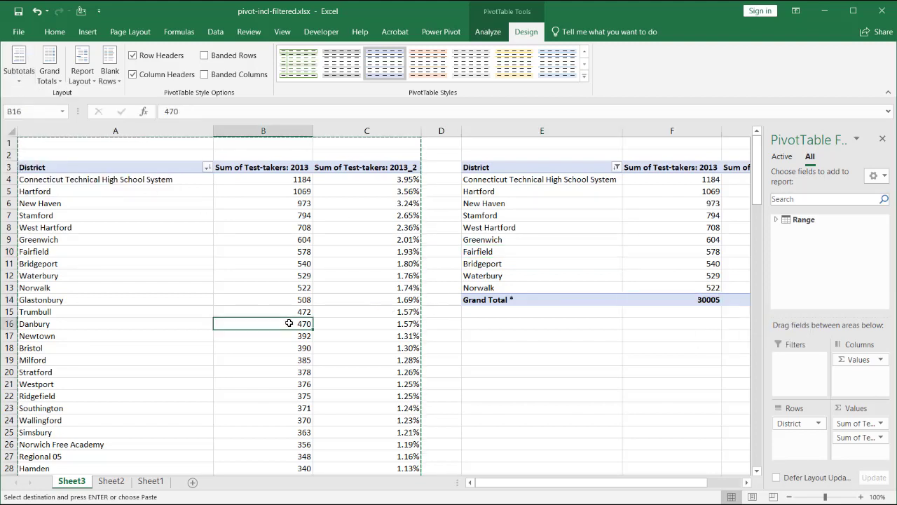
{"action": "left_click", "coordinate": [882, 138]}
{"action": "left_click", "coordinate": [659, 424]}
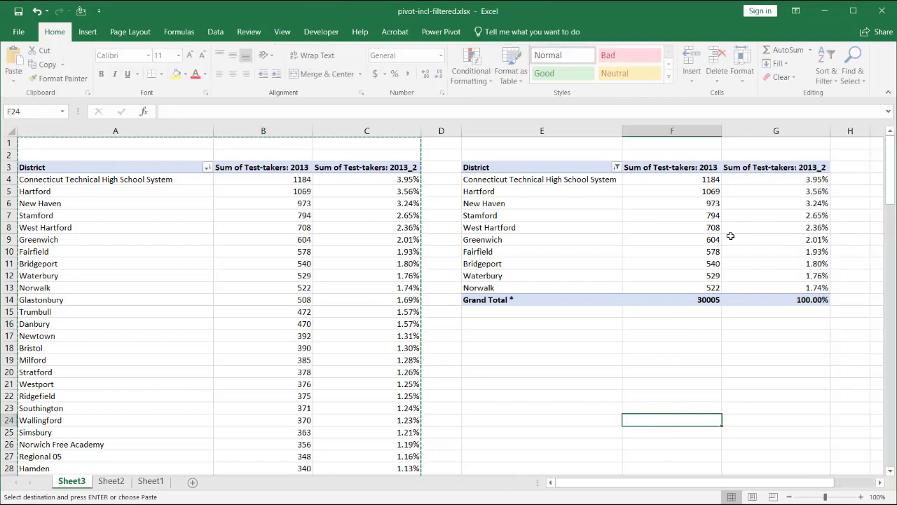
{"action": "left_click", "coordinate": [776, 178]}
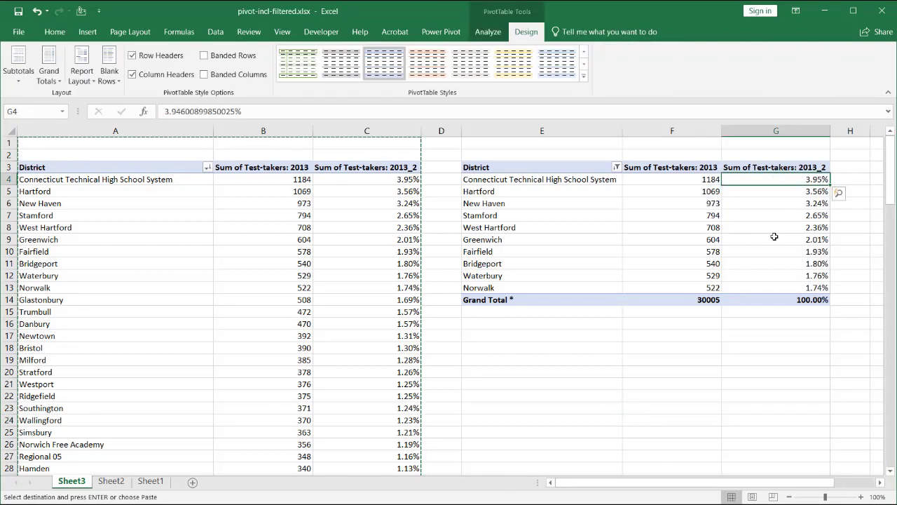
{"action": "left_click", "coordinate": [771, 299]}
{"action": "left_click", "coordinate": [692, 299]}
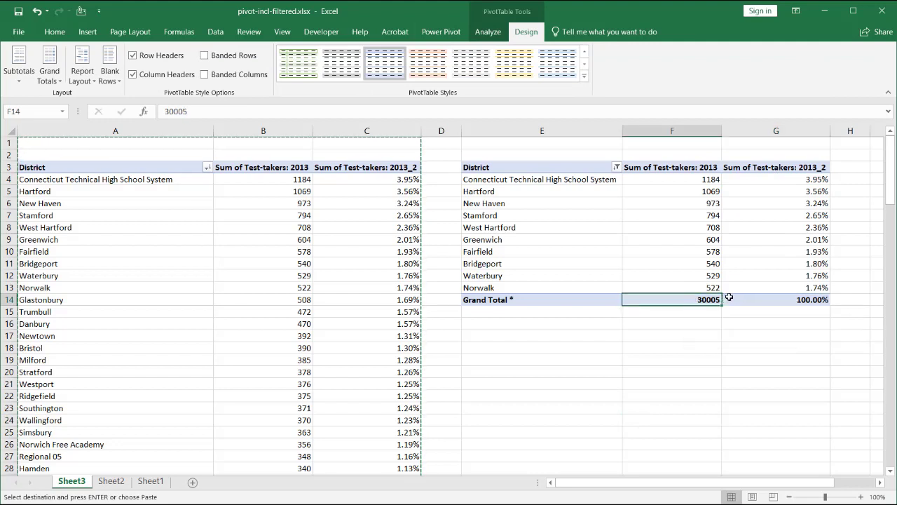
{"action": "left_click", "coordinate": [750, 298]}
{"action": "left_click", "coordinate": [701, 299]}
{"action": "left_click", "coordinate": [19, 75]}
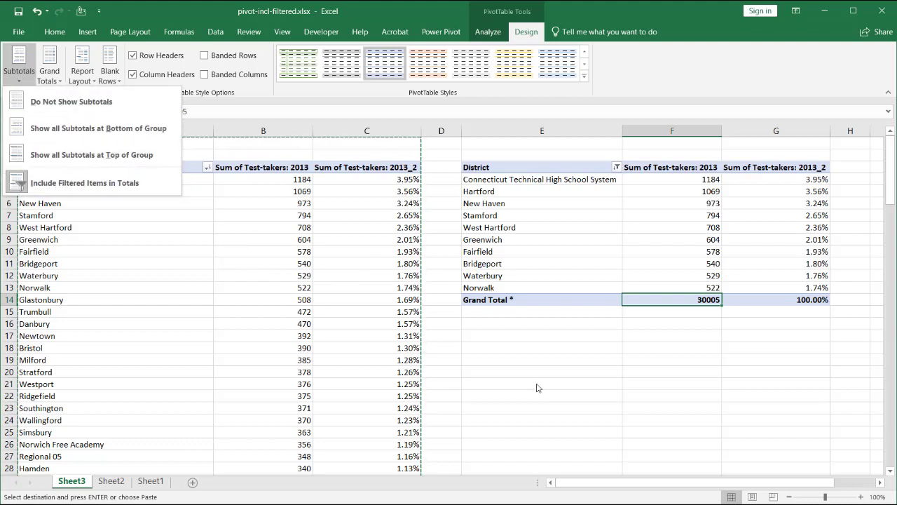
{"action": "key", "text": "Escape"}
{"action": "left_click", "coordinate": [768, 181]}
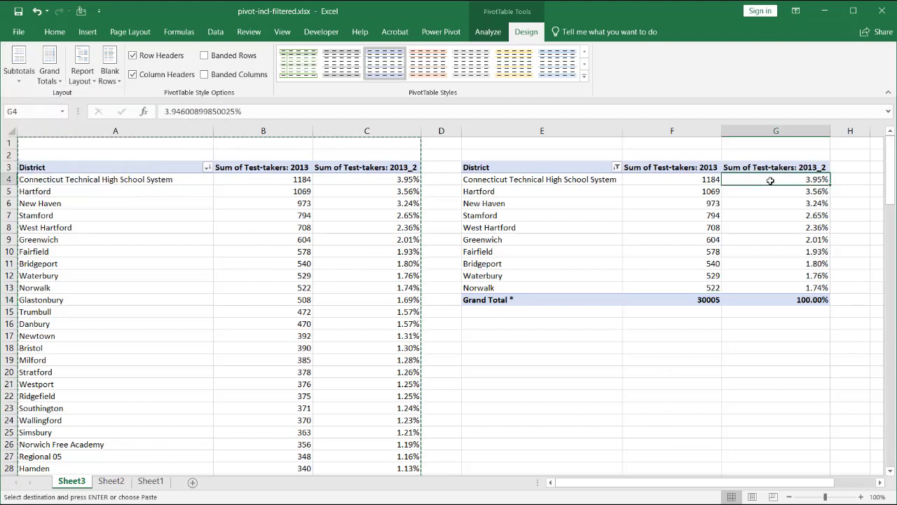